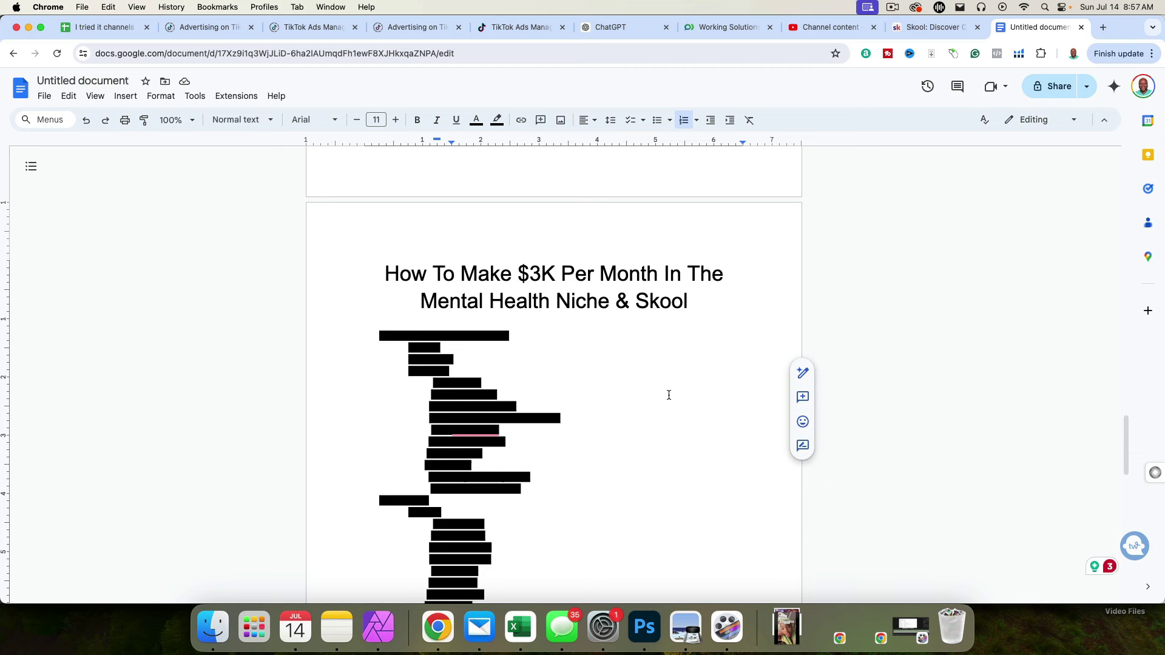
# - Go to the Skool tab and browse the 'mental health' community results with their member counts and prices
pyautogui.scroll(-5, 669, 396)
pyautogui.scroll(5, 670, 395)
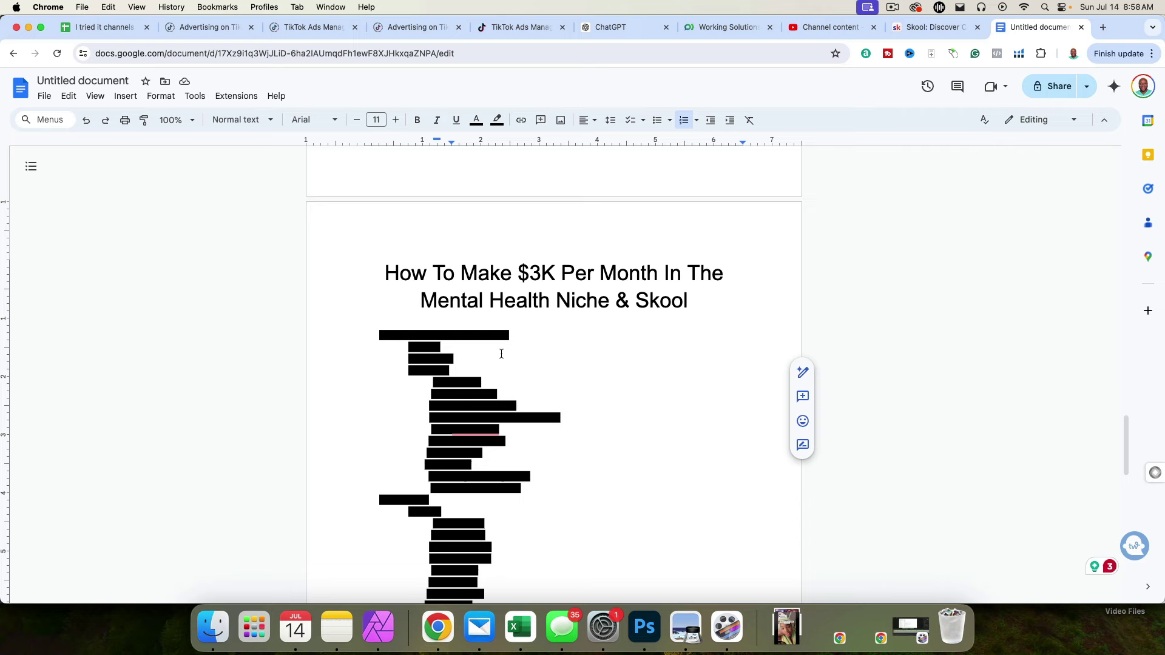
pyautogui.click(897, 28)
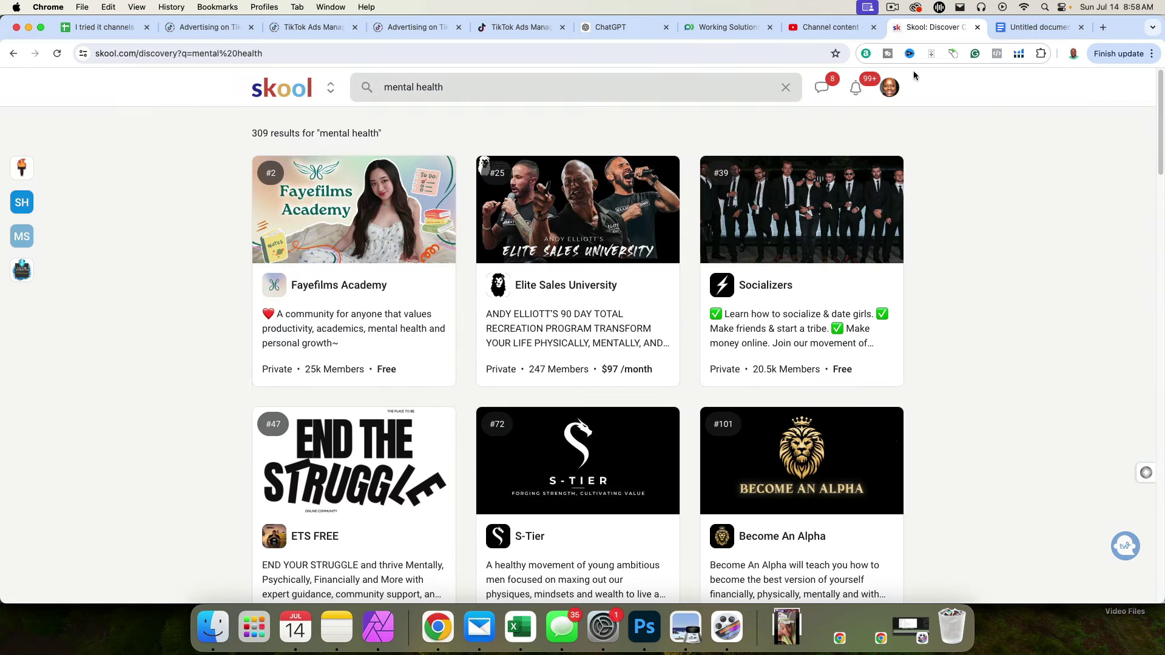
pyautogui.scroll(-12, 986, 442)
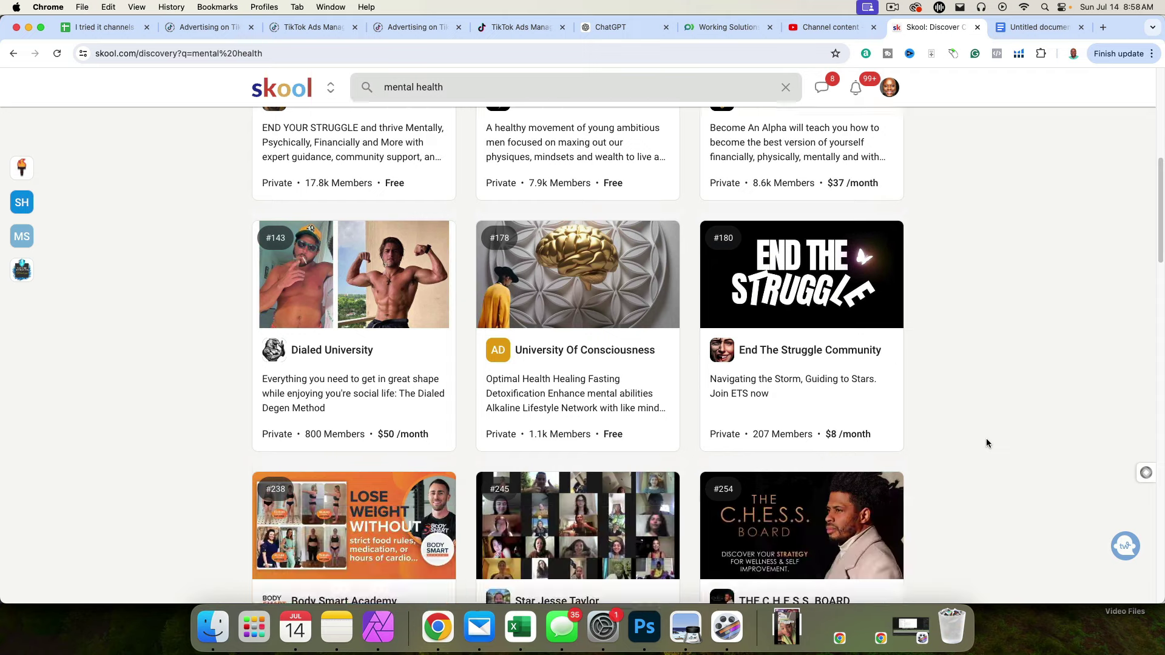
pyautogui.scroll(-5, 986, 443)
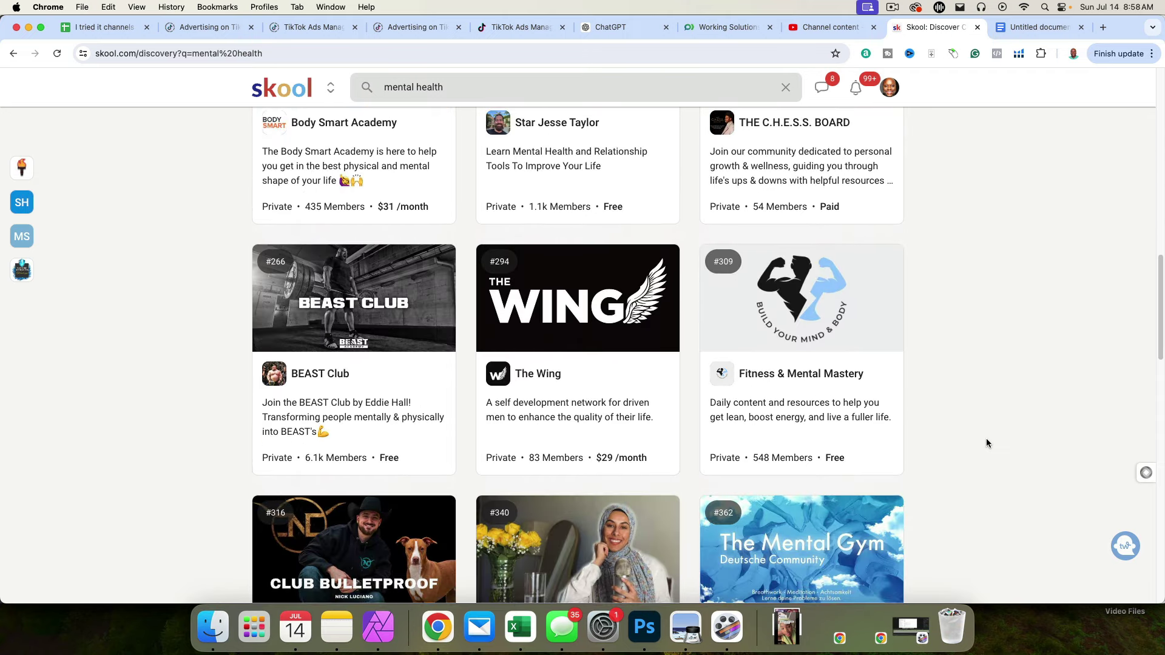
pyautogui.scroll(-2, 986, 442)
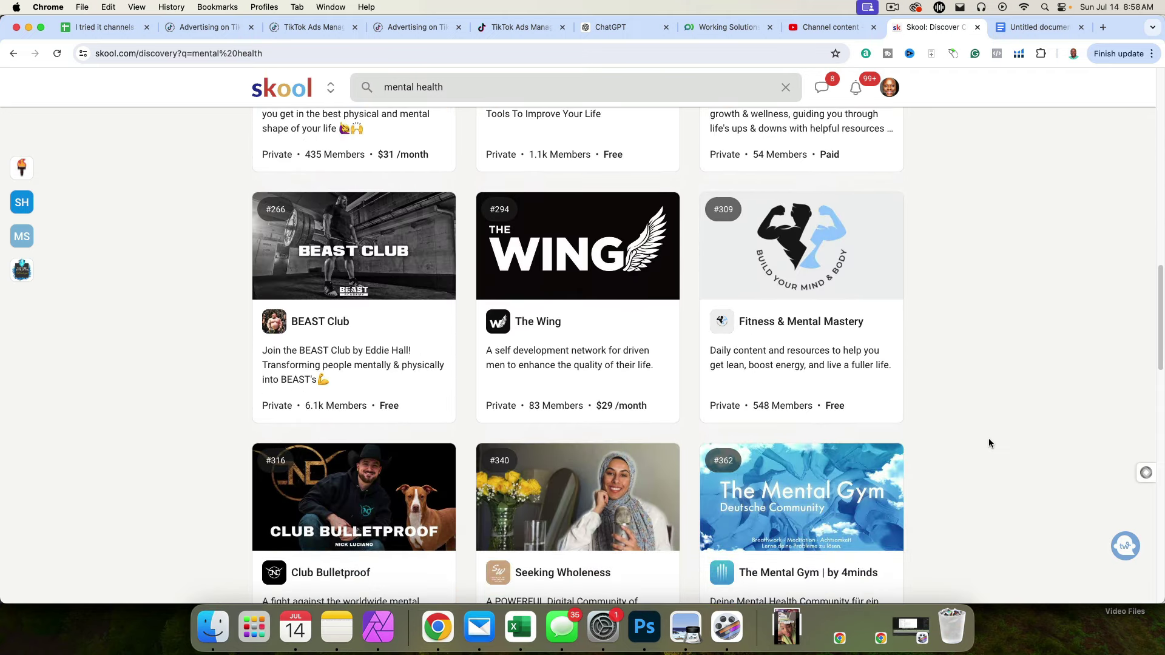
pyautogui.scroll(-3, 993, 443)
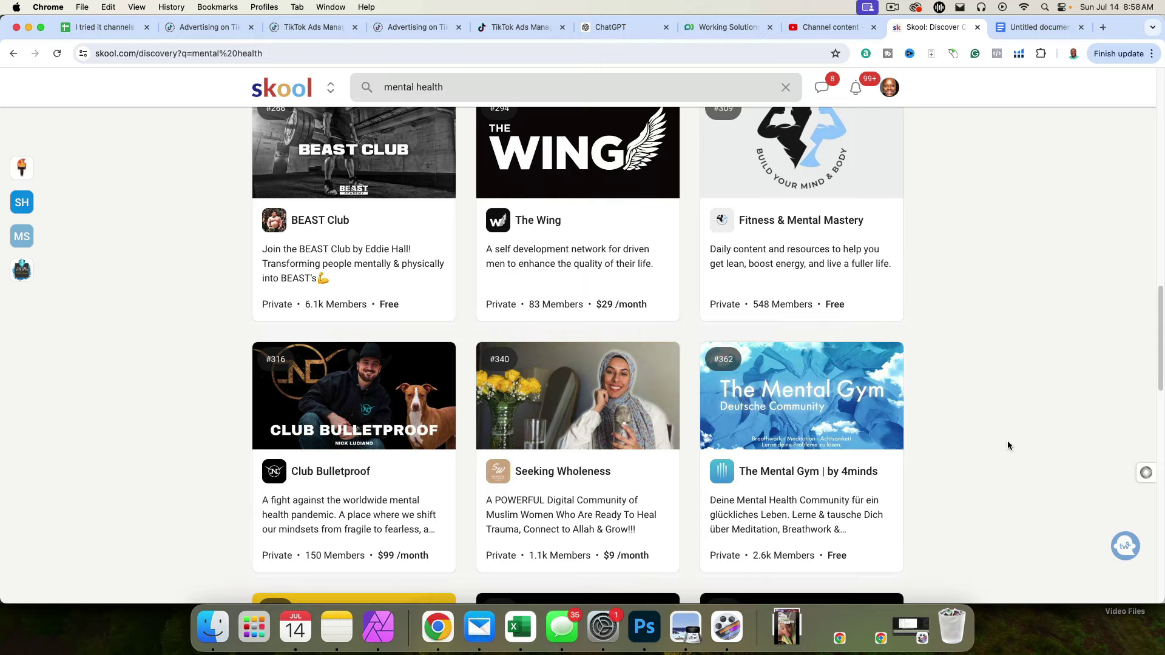
pyautogui.scroll(-4, 1010, 445)
pyautogui.scroll(-3, 1009, 446)
pyautogui.scroll(1, 1013, 447)
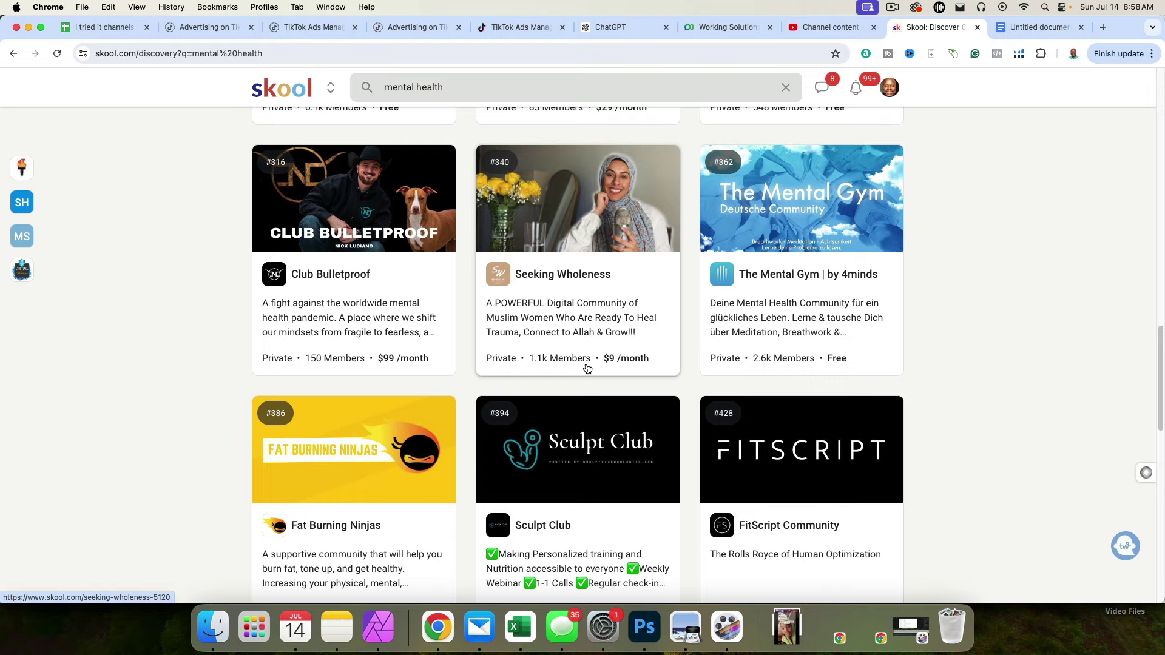
pyautogui.scroll(1, 1039, 418)
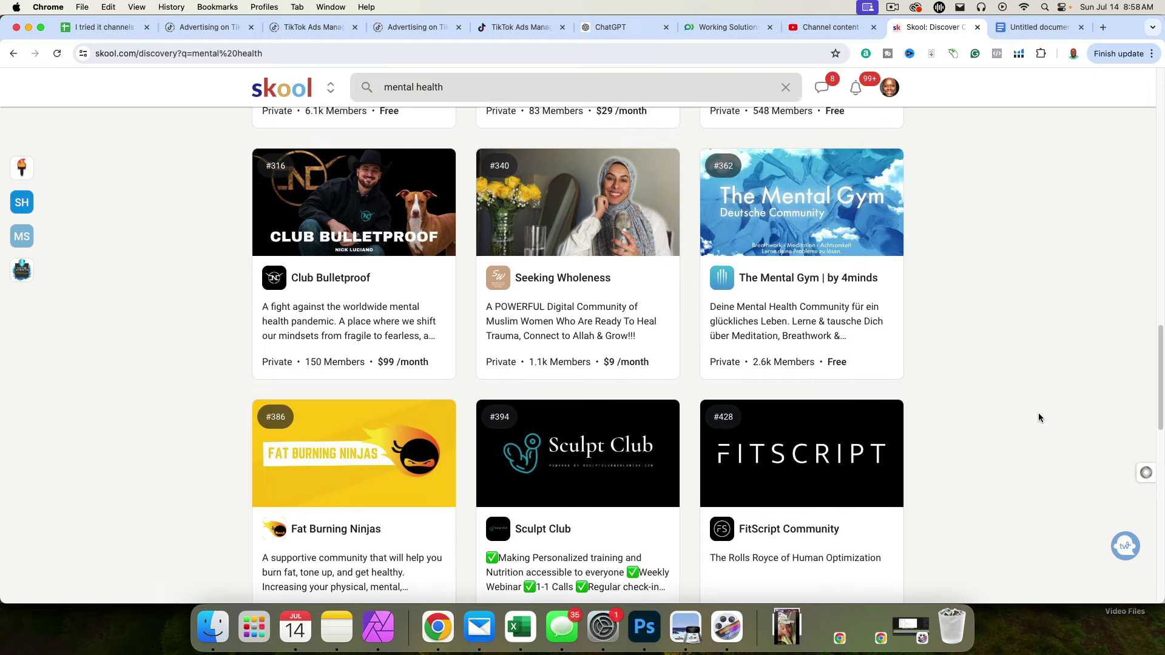
pyautogui.scroll(-5, 1039, 417)
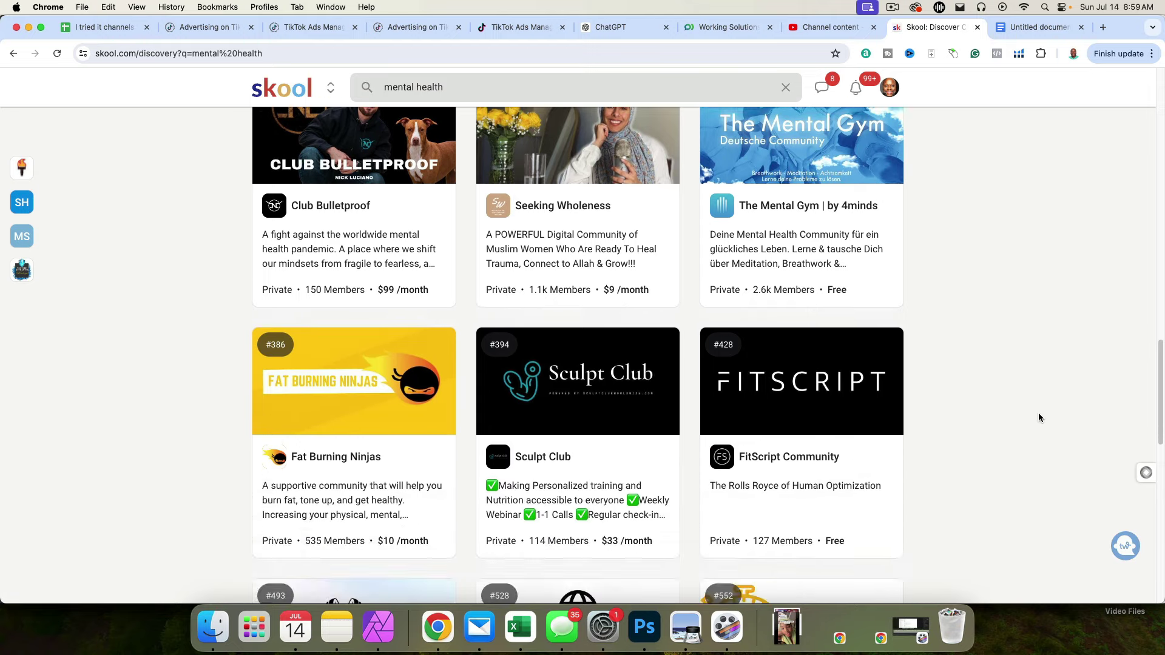
pyautogui.scroll(10, 1039, 417)
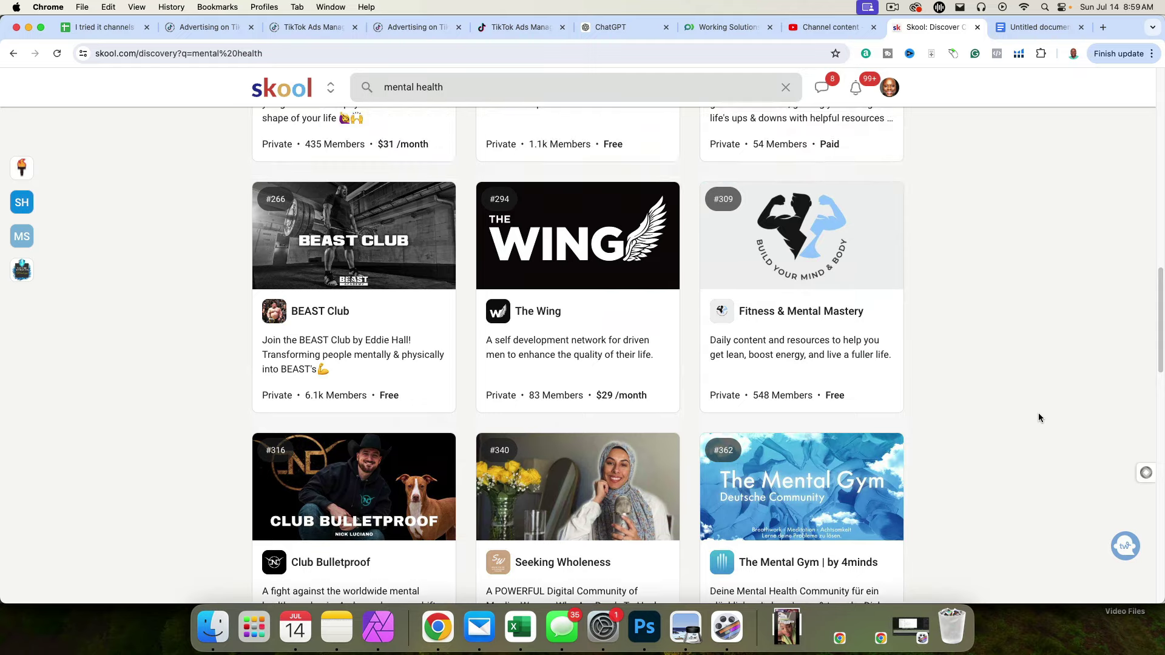
pyautogui.scroll(-15, 1039, 417)
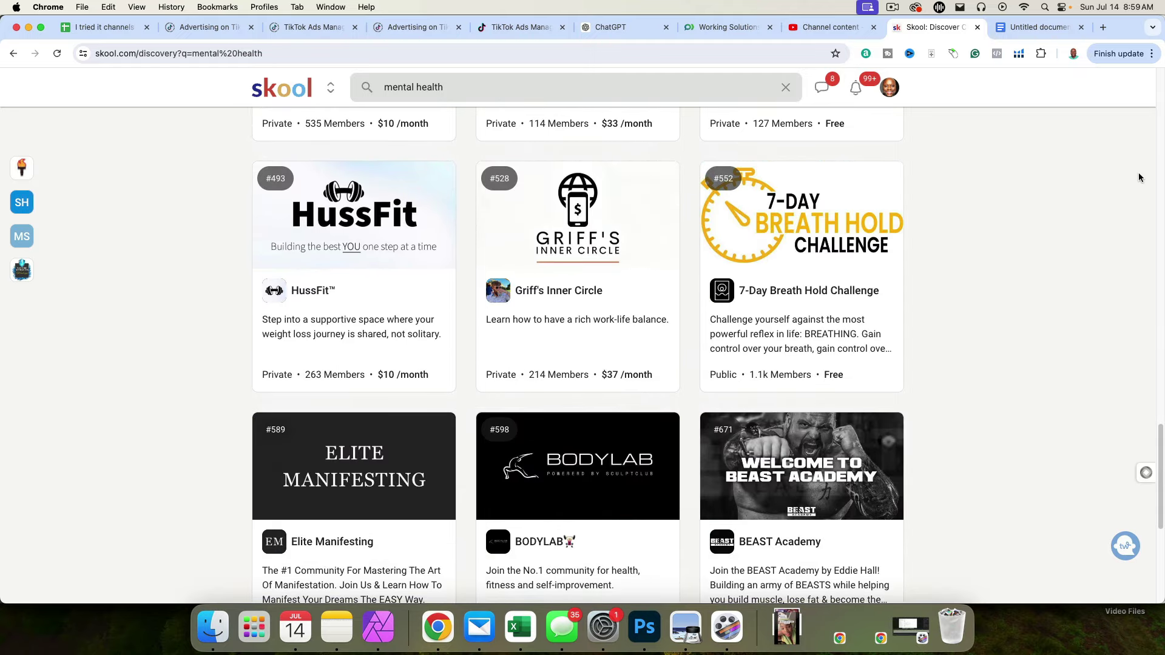
# - Back in the outline, set the highlight of the line 'Pick a niche and niche down' to None
pyautogui.click(1043, 30)
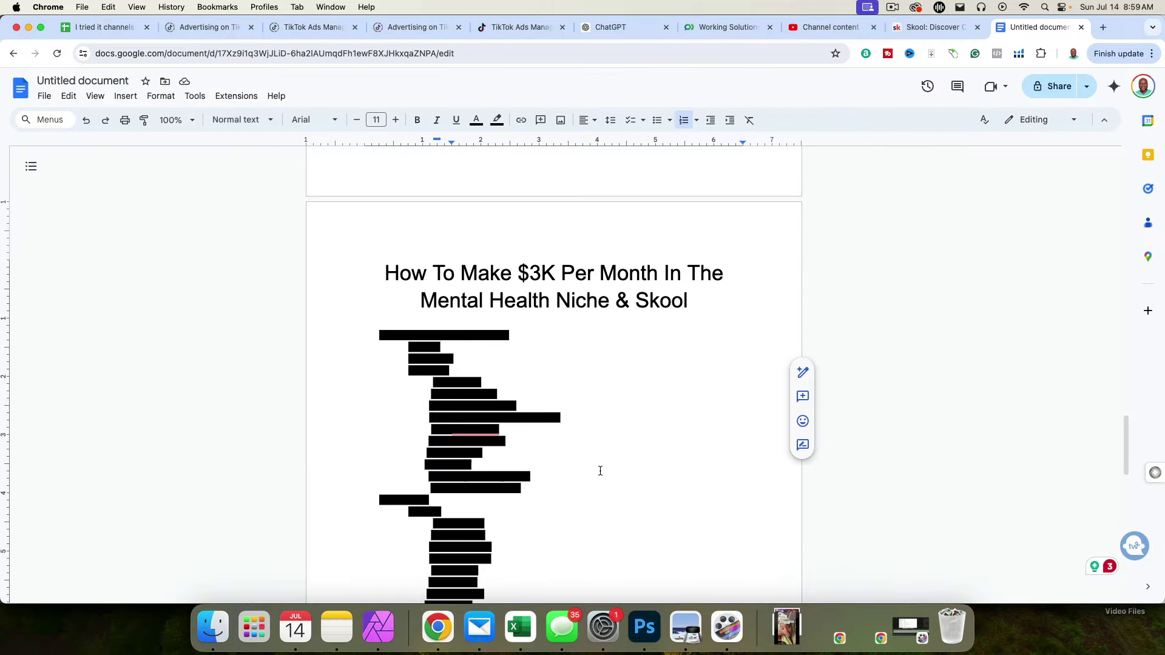
pyautogui.moveTo(546, 491); pyautogui.dragTo(481, 331)
pyautogui.tripleClick(481, 336)
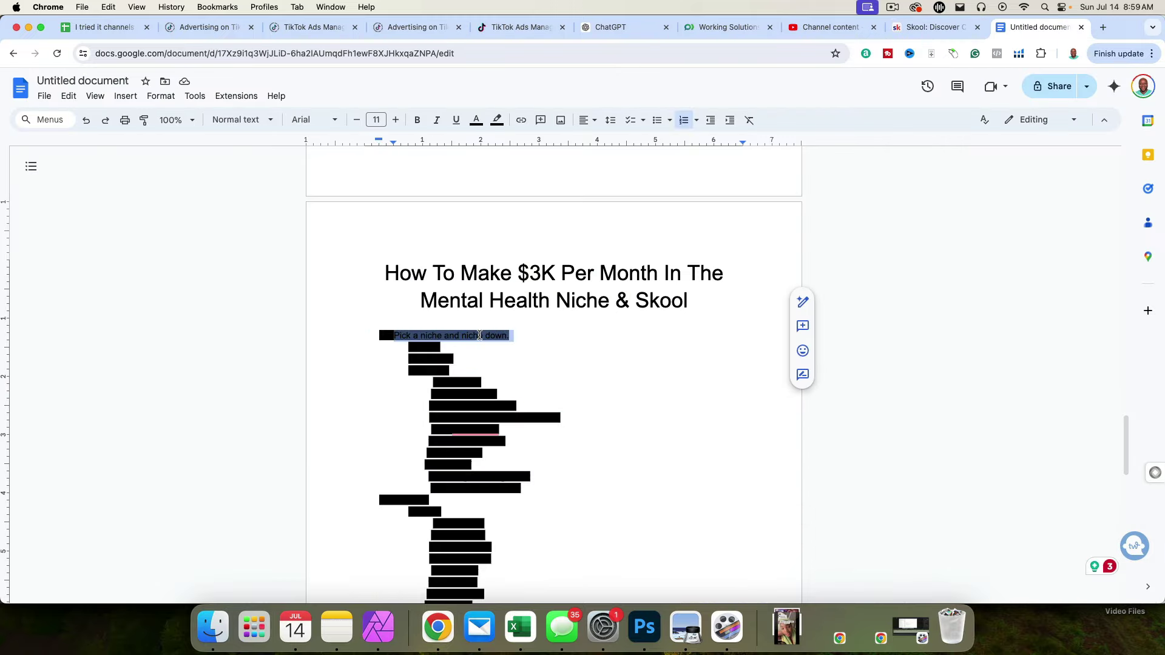
pyautogui.click(497, 121)
pyautogui.click(513, 146)
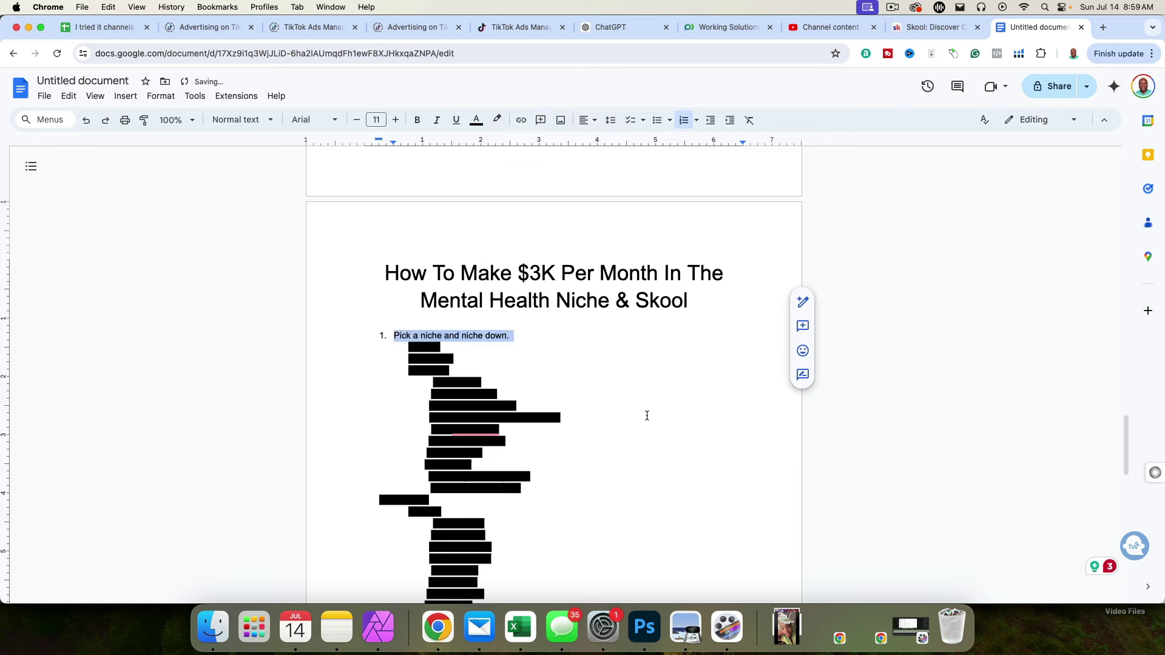
pyautogui.click(638, 417)
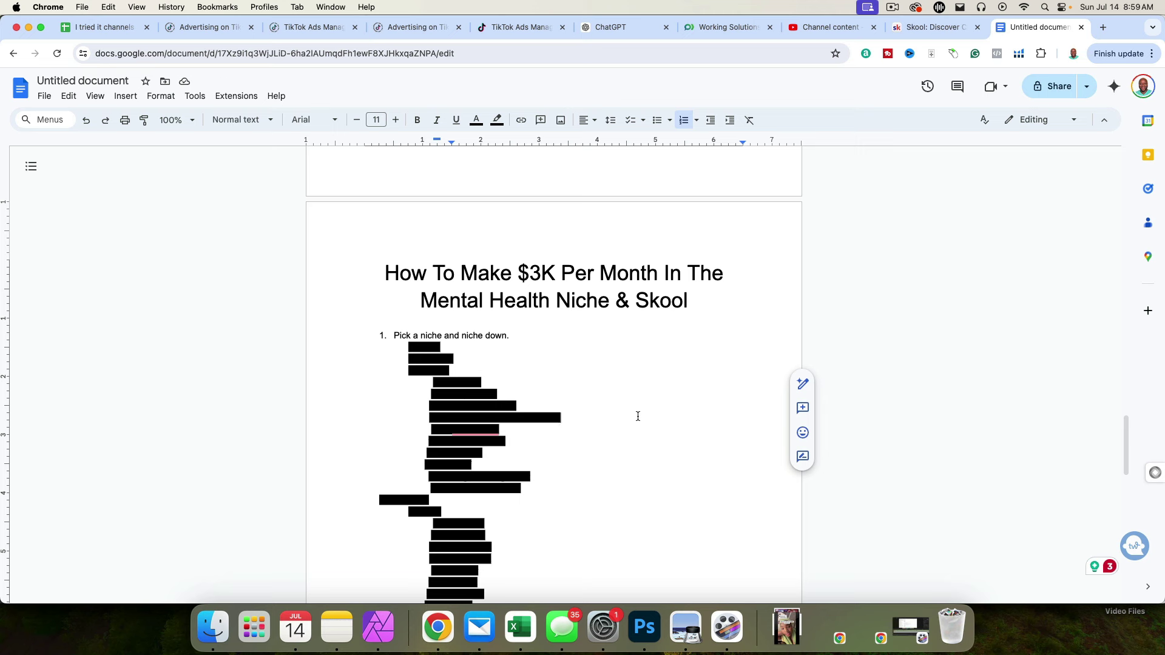
# - Remove the black highlight from the sub-items Men through Substance abuse
pyautogui.click(529, 489)
pyautogui.moveTo(529, 489); pyautogui.dragTo(403, 343)
pyautogui.click(497, 119)
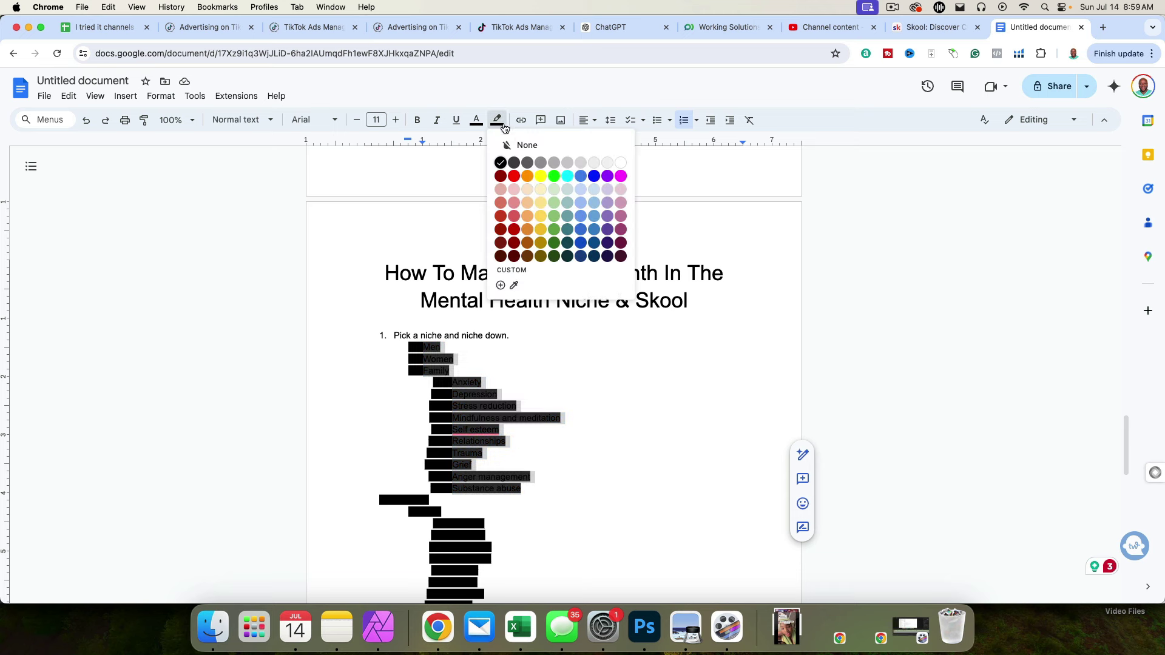
pyautogui.click(516, 145)
pyautogui.click(555, 453)
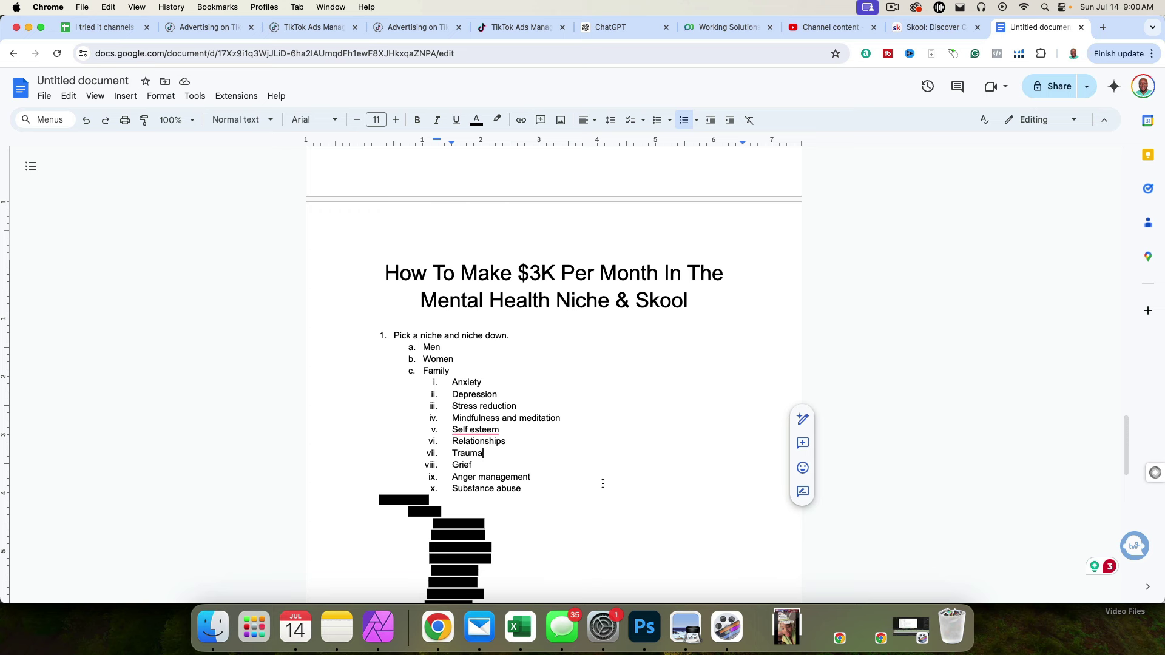
pyautogui.scroll(-3, 603, 485)
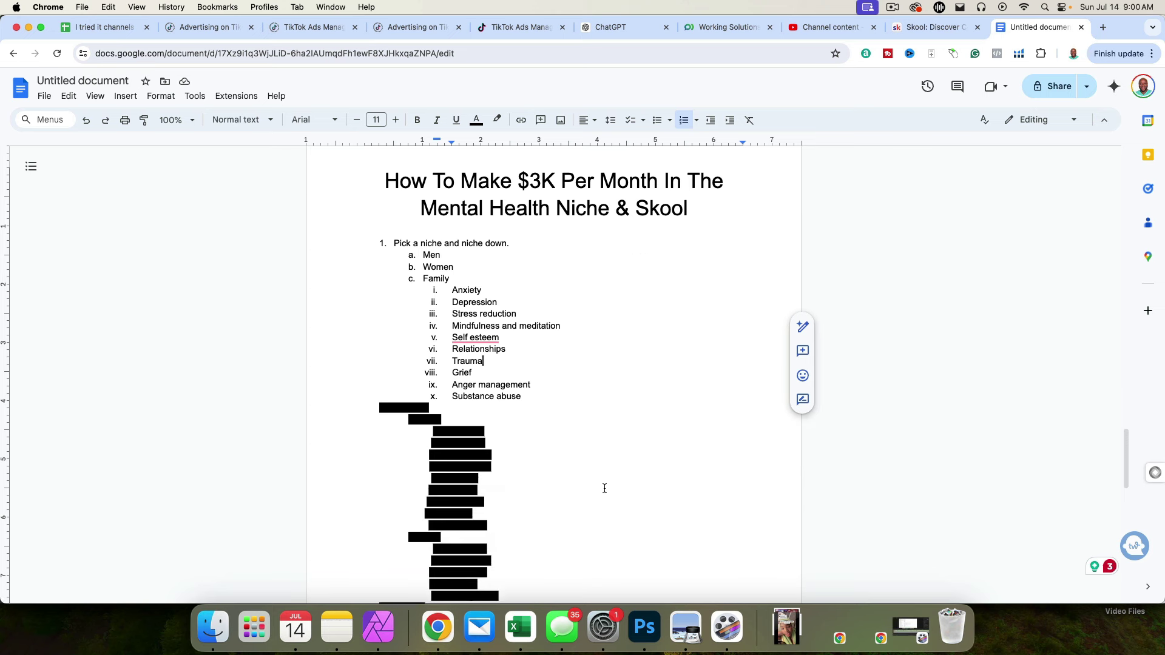
pyautogui.scroll(1, 613, 485)
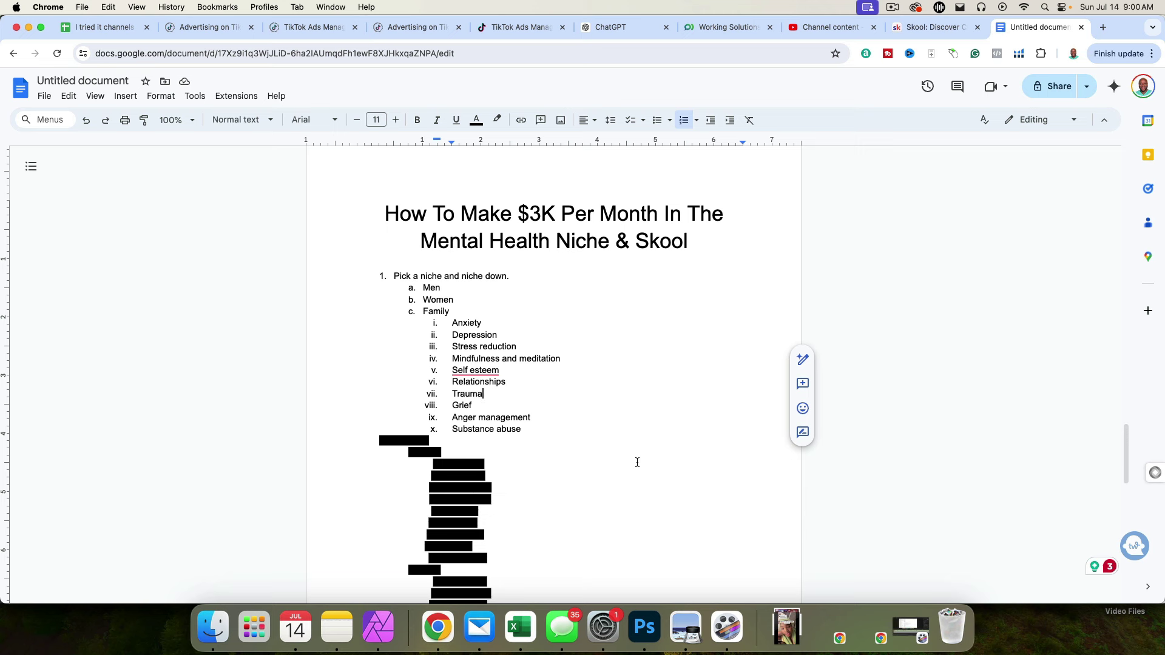
pyautogui.scroll(-3, 631, 474)
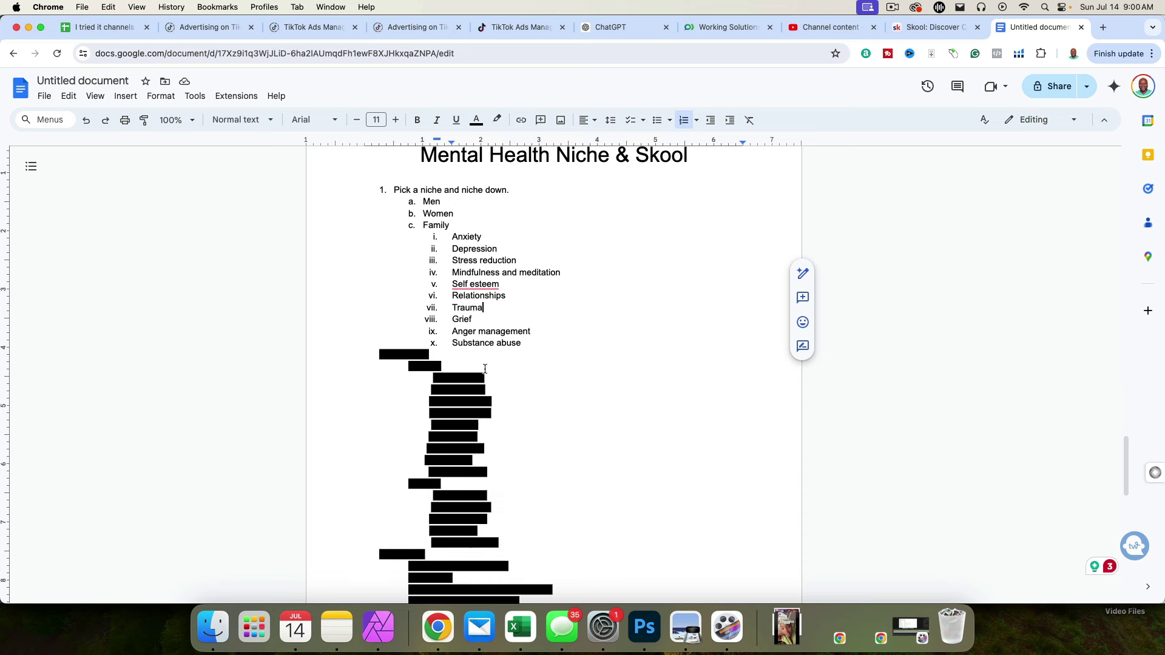
# - Uncover the 'Attention' heading and its 'Free' subheading by setting their highlight to None
pyautogui.doubleClick(406, 356)
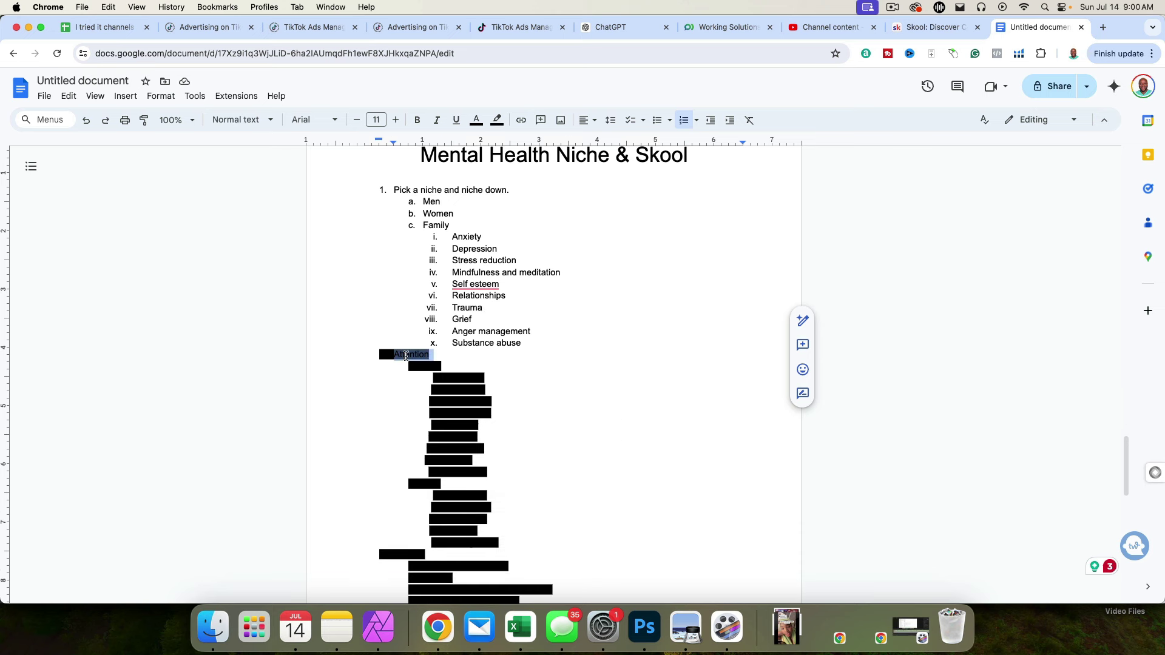
pyautogui.click(497, 120)
pyautogui.click(521, 144)
pyautogui.click(595, 372)
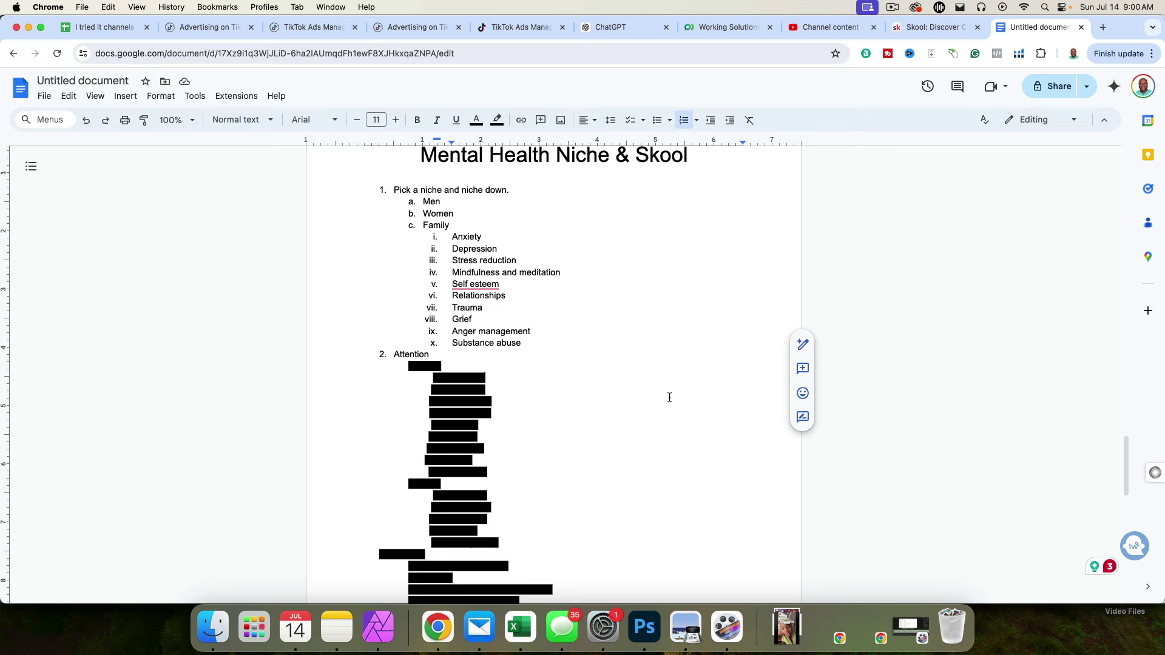
pyautogui.doubleClick(429, 367)
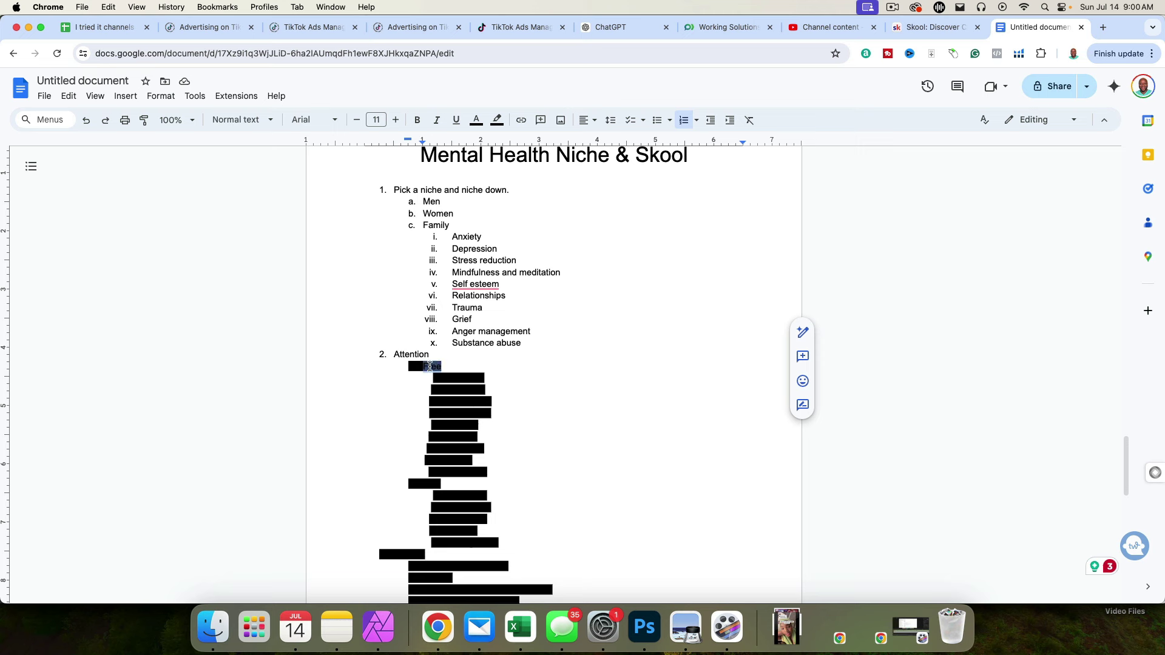
pyautogui.click(497, 120)
pyautogui.click(517, 149)
# - Reveal the free channel lines from Linkedin through Pinterest
pyautogui.click(642, 448)
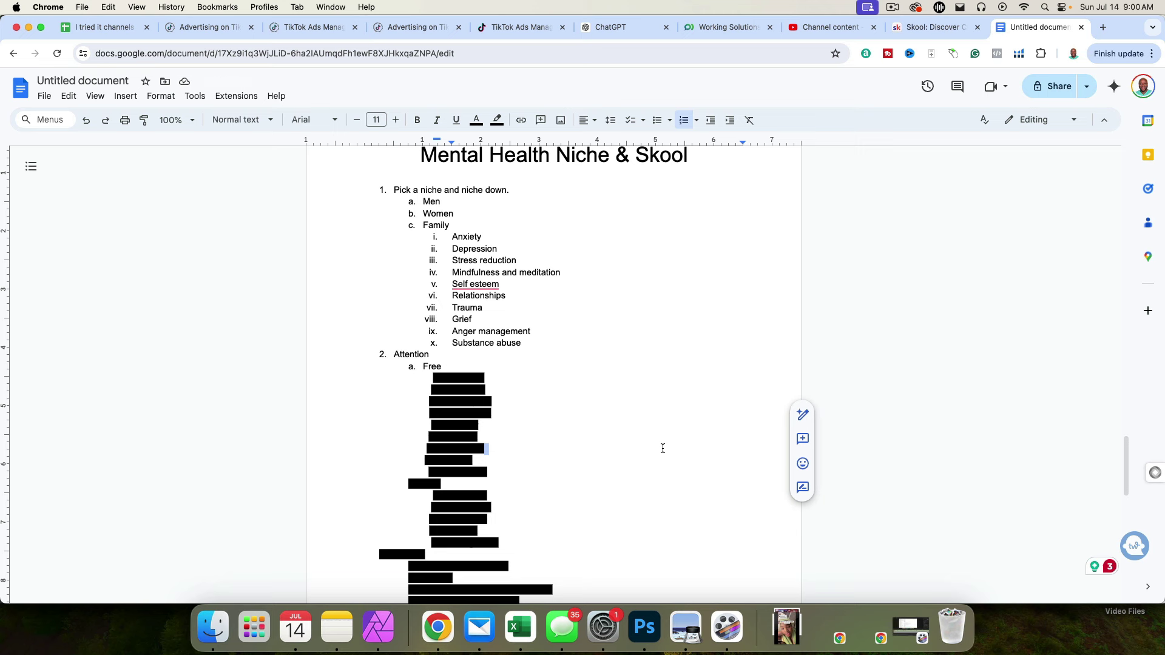
pyautogui.moveTo(491, 473); pyautogui.dragTo(434, 375)
pyautogui.click(497, 119)
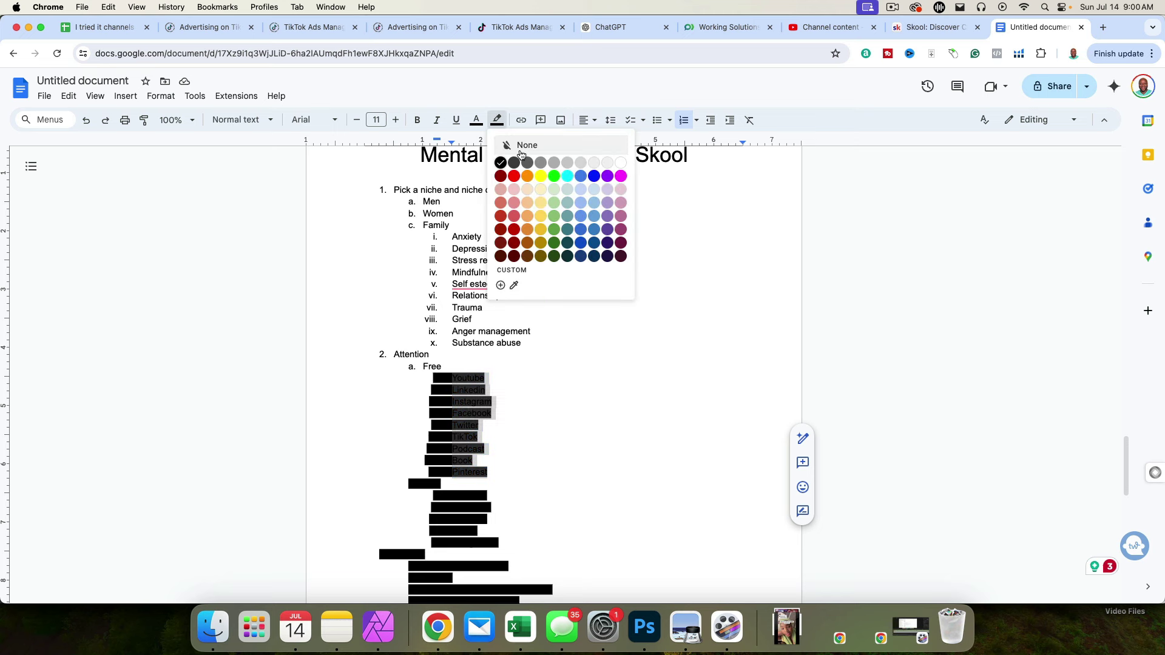
pyautogui.click(521, 145)
pyautogui.click(522, 391)
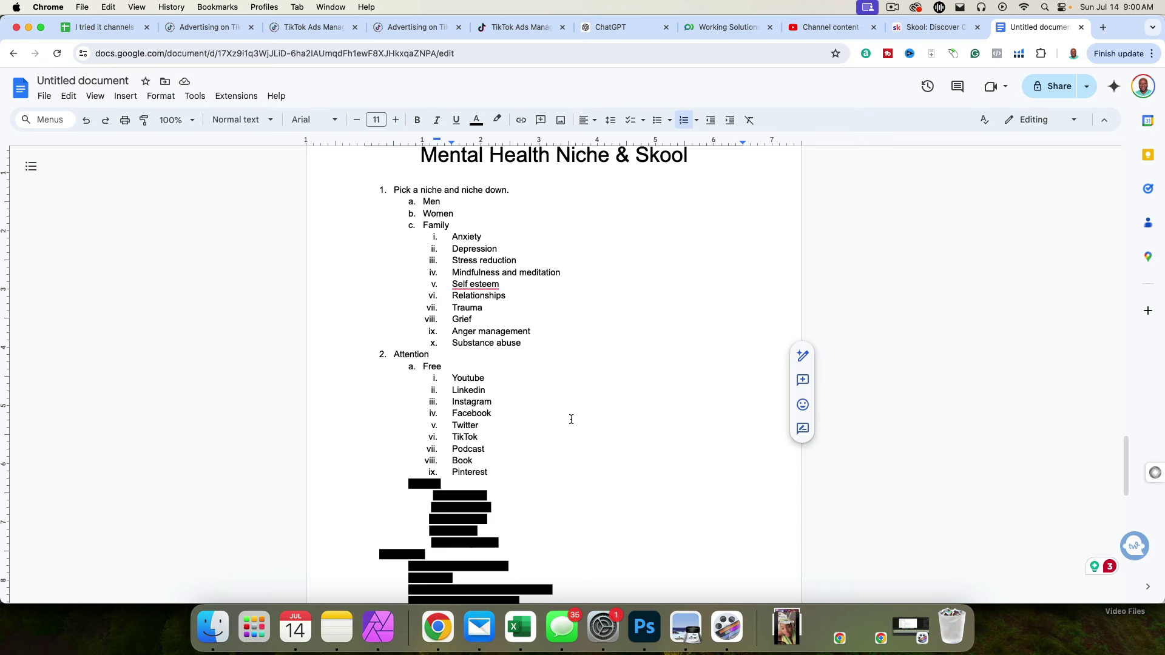
# - Remove the black highlight from the 'Paid' subheading
pyautogui.scroll(-3, 569, 420)
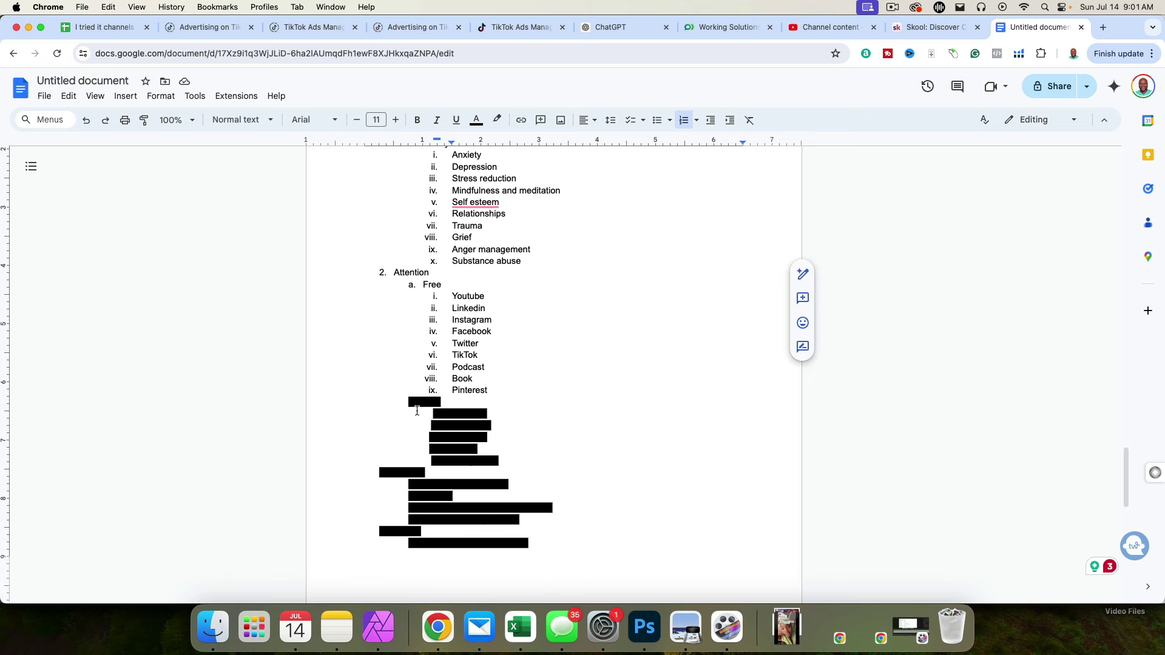
pyautogui.doubleClick(420, 403)
pyautogui.click(497, 120)
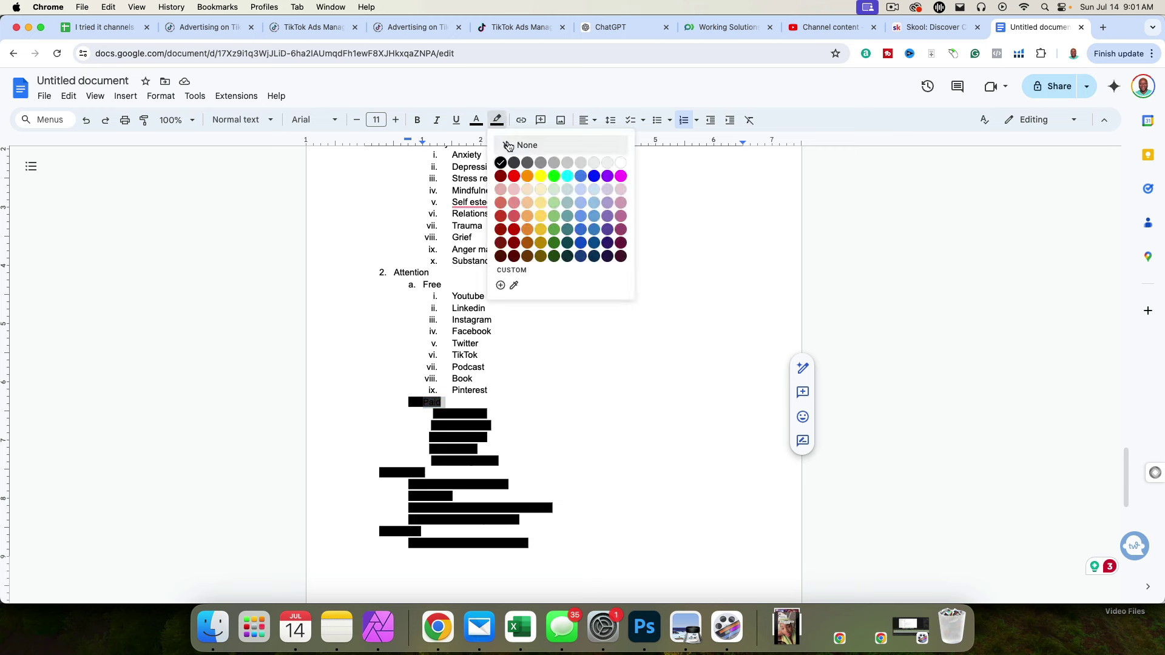
pyautogui.click(510, 147)
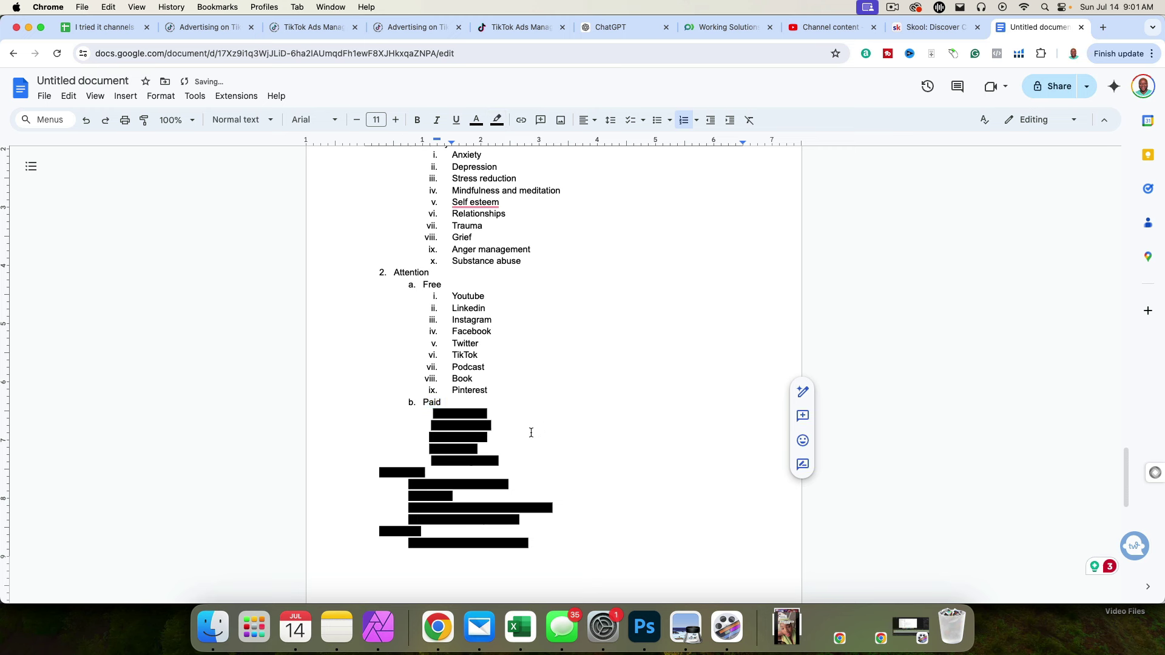
# - Reveal the five paid channels: YouTube, Facebook, Pinterest, TikTok and Google Ads
pyautogui.click(508, 461)
pyautogui.moveTo(507, 461); pyautogui.dragTo(452, 414)
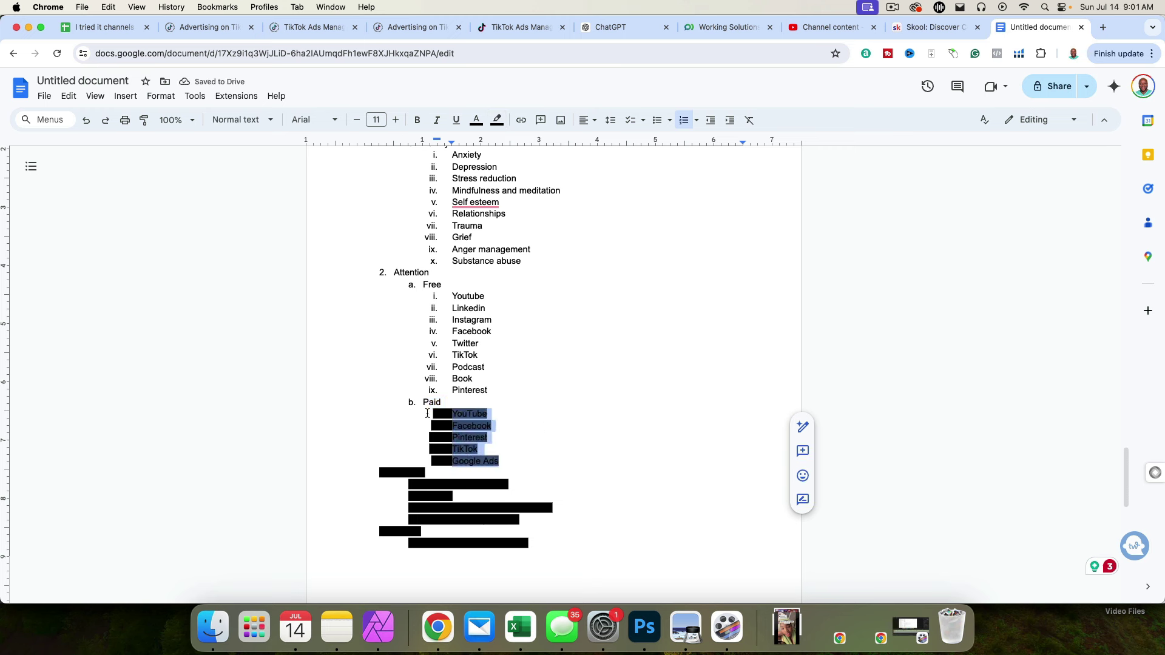
pyautogui.click(497, 120)
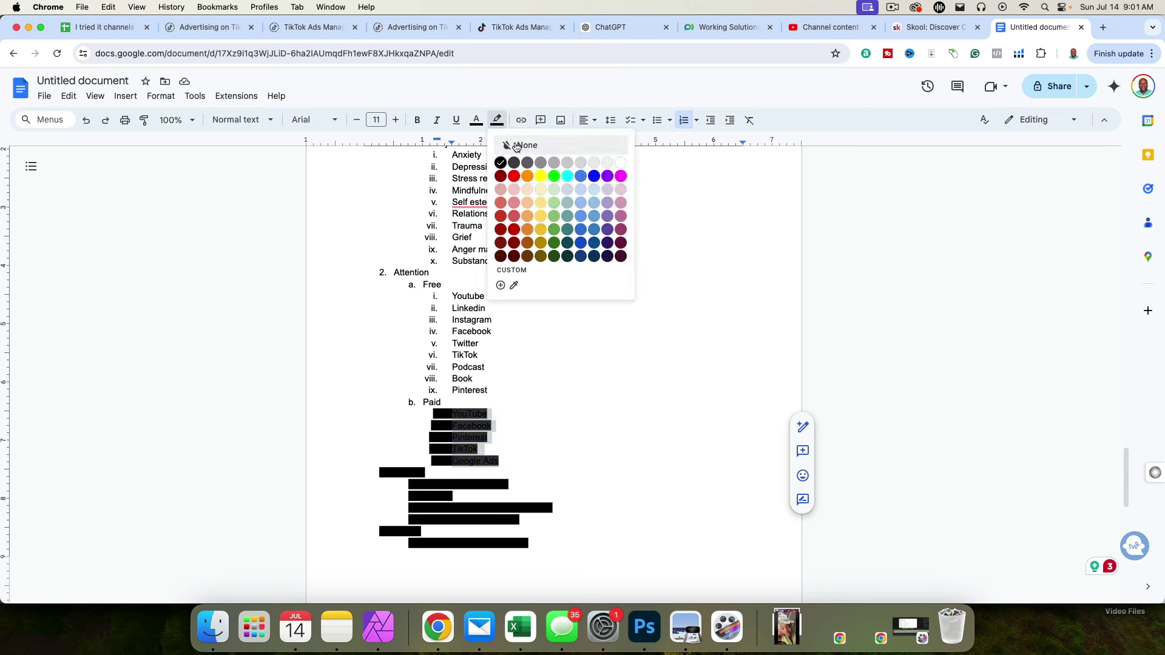
pyautogui.click(510, 147)
pyautogui.click(534, 441)
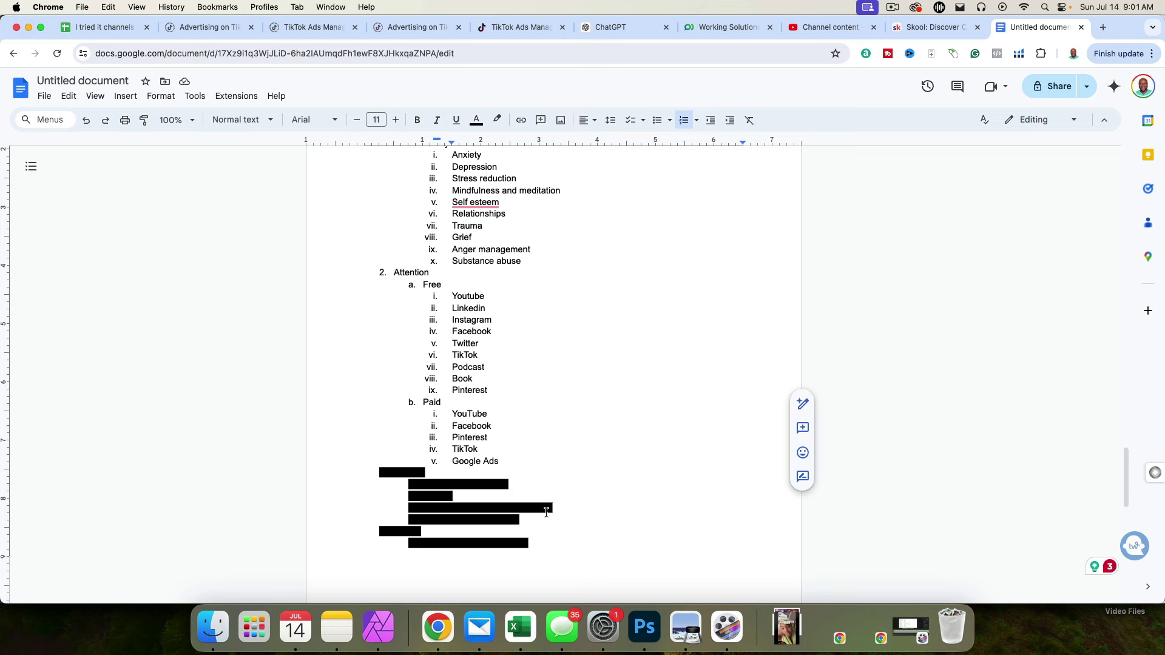
pyautogui.click(413, 470)
# - Set the highlight of the section heading 'Content' to None
pyautogui.doubleClick(413, 470)
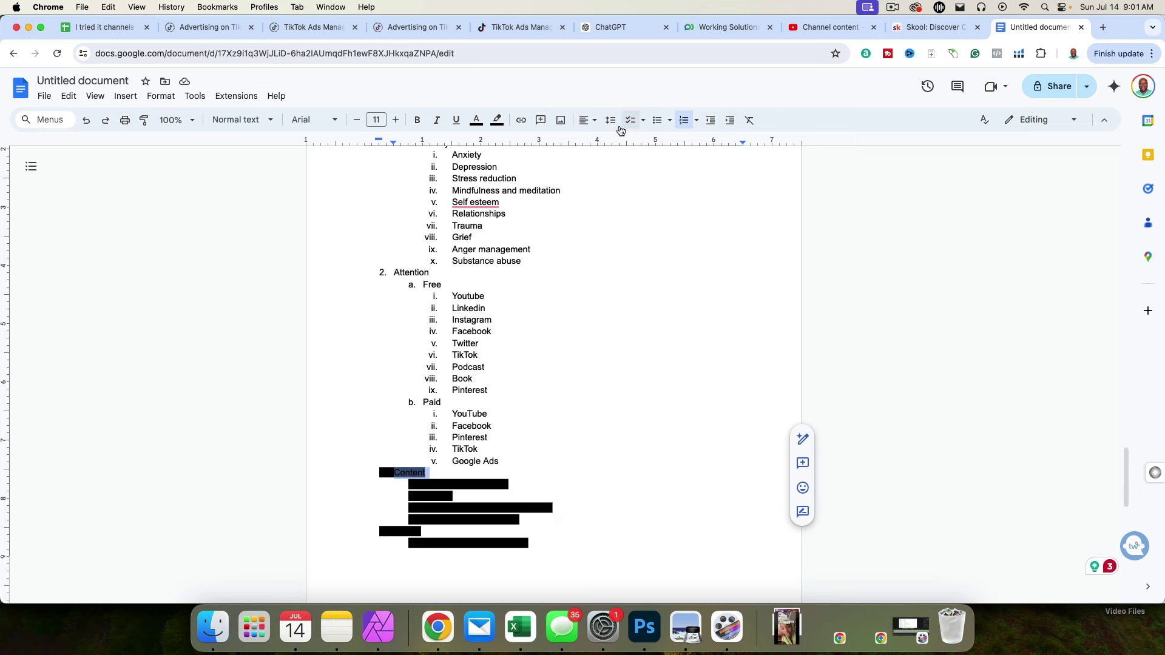
pyautogui.click(498, 121)
pyautogui.click(513, 145)
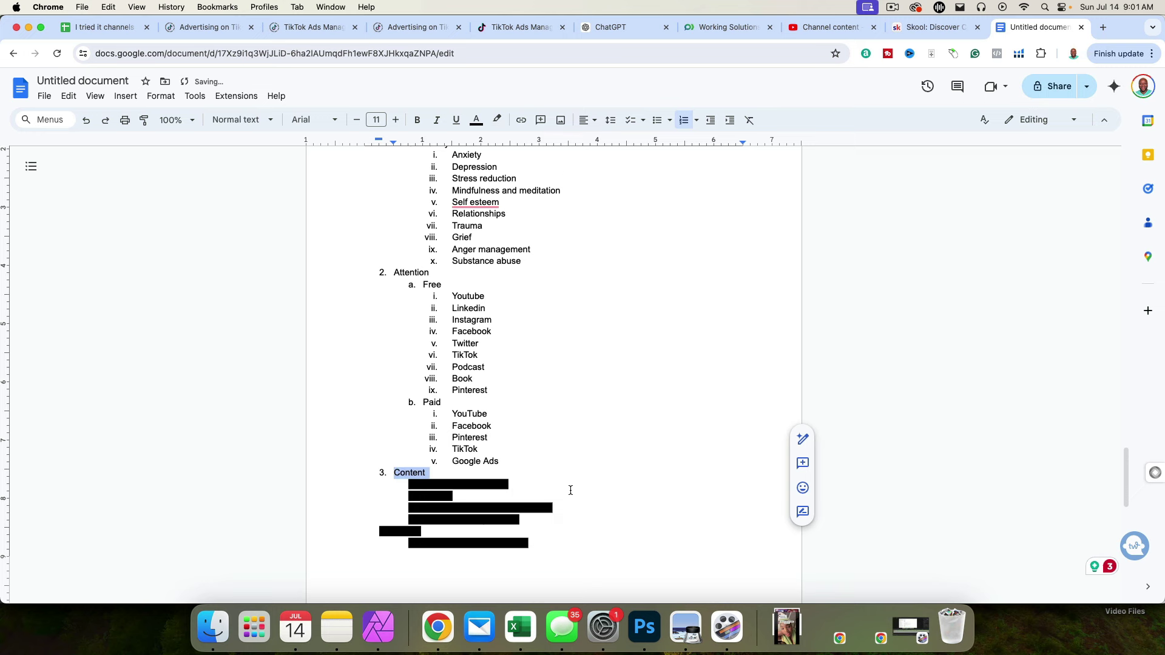
# - Reveal the four Content items, SEO - older platforms through Education - All platforms
pyautogui.click(565, 512)
pyautogui.click(549, 528)
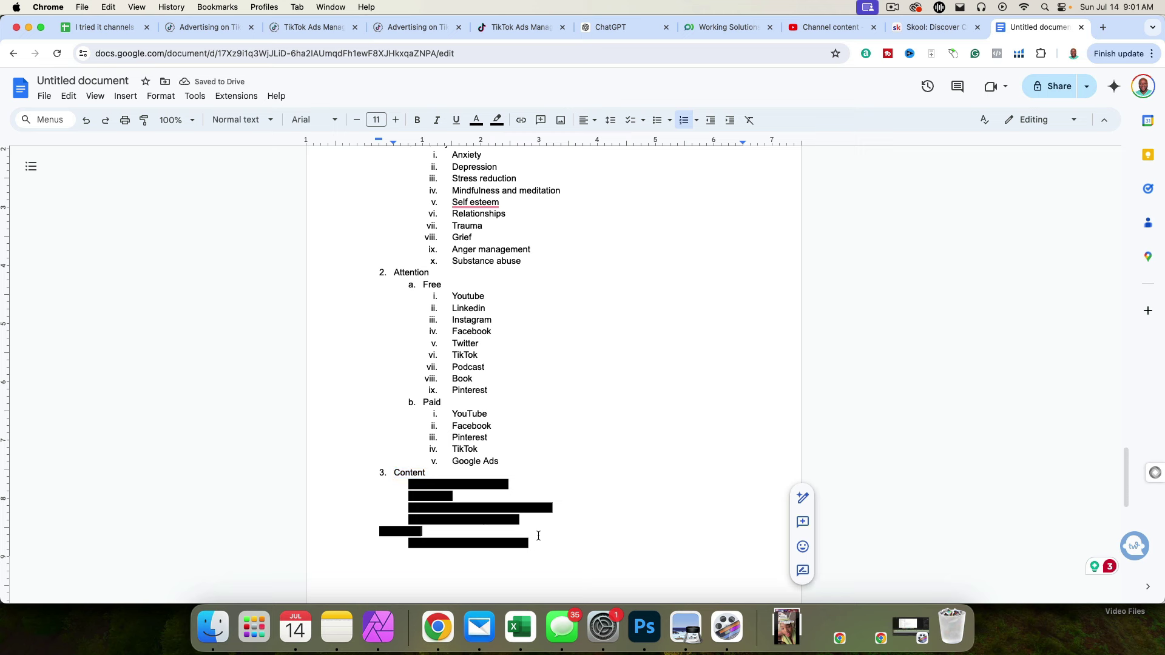
pyautogui.moveTo(529, 521); pyautogui.dragTo(411, 484)
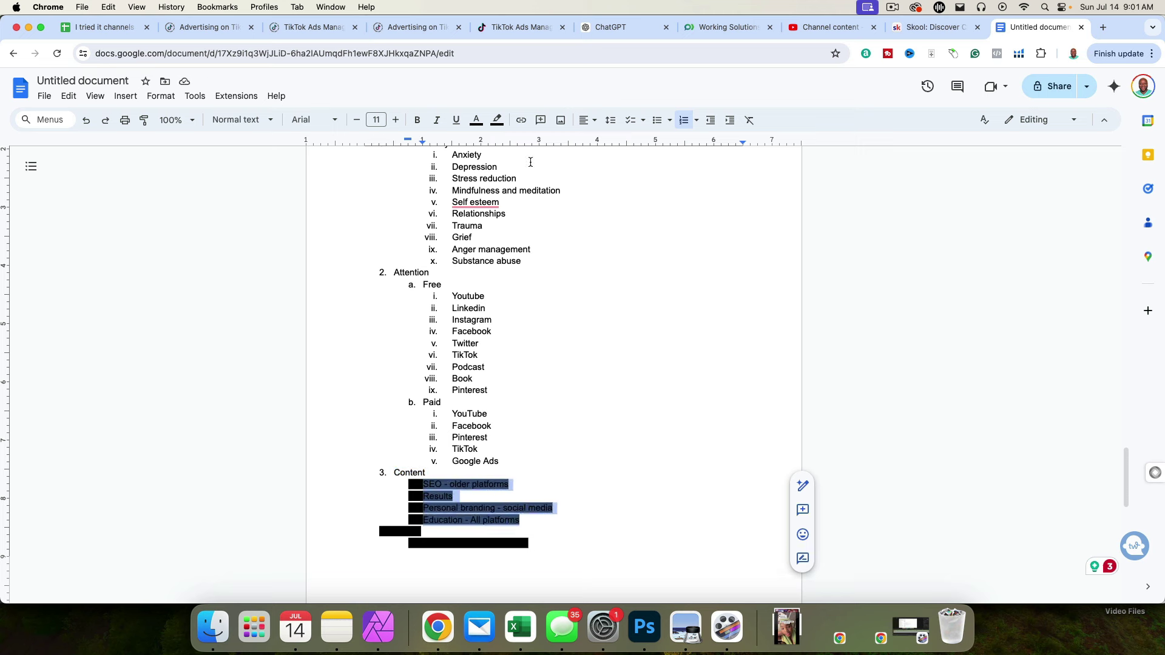
pyautogui.click(501, 123)
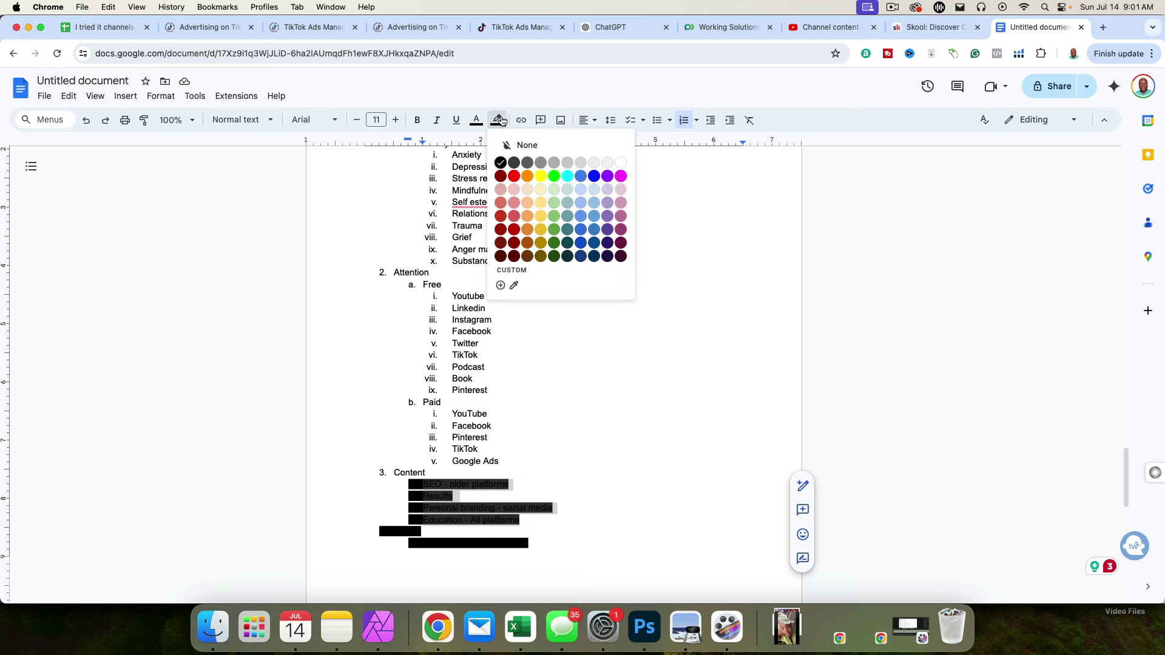
pyautogui.click(525, 142)
pyautogui.click(598, 423)
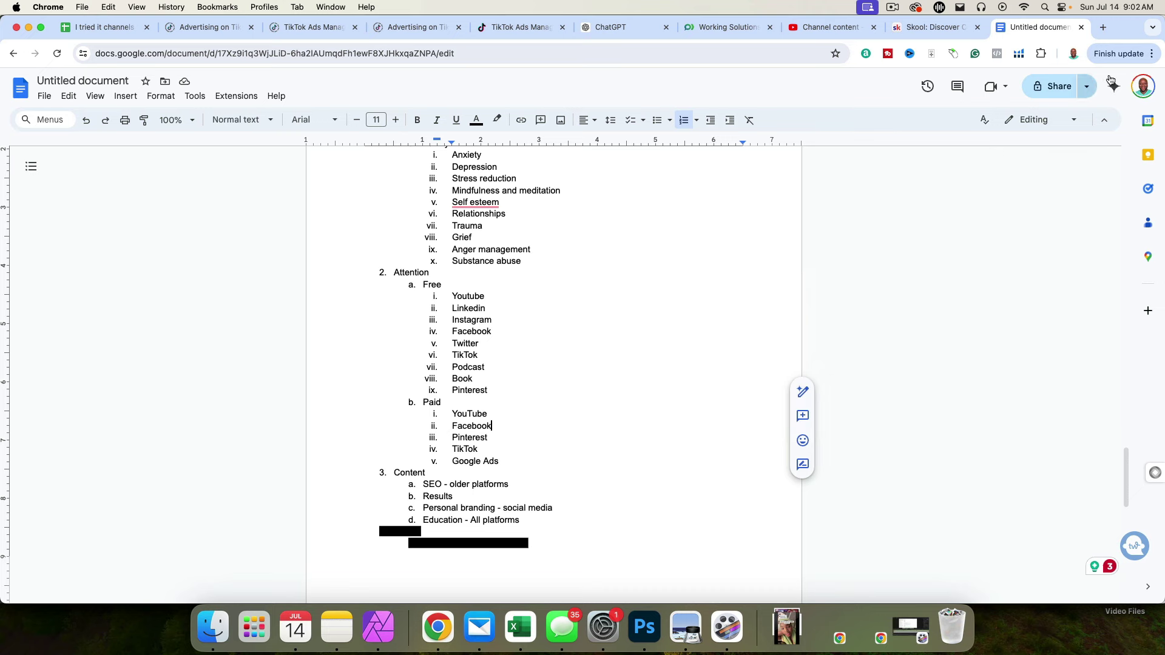
pyautogui.click(1106, 27)
# - On YouTube, search 'how to overcome depression without medication' and scroll through the results
pyautogui.write('yo')
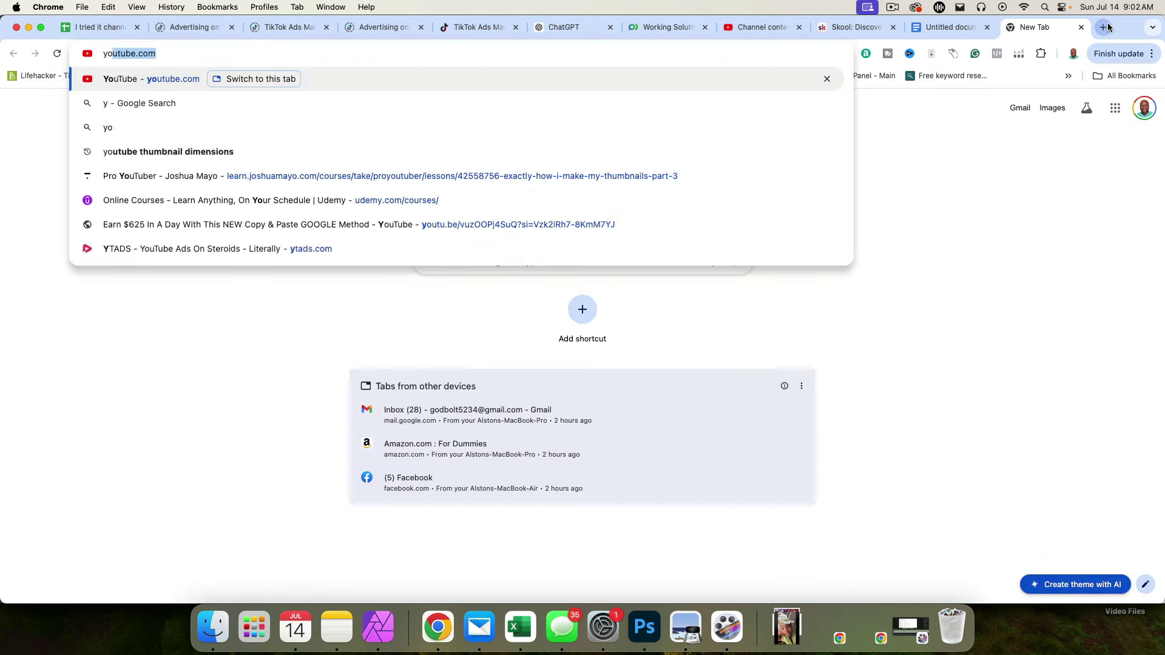
pyautogui.write('u')
pyautogui.press('Return')
pyautogui.click(305, 56)
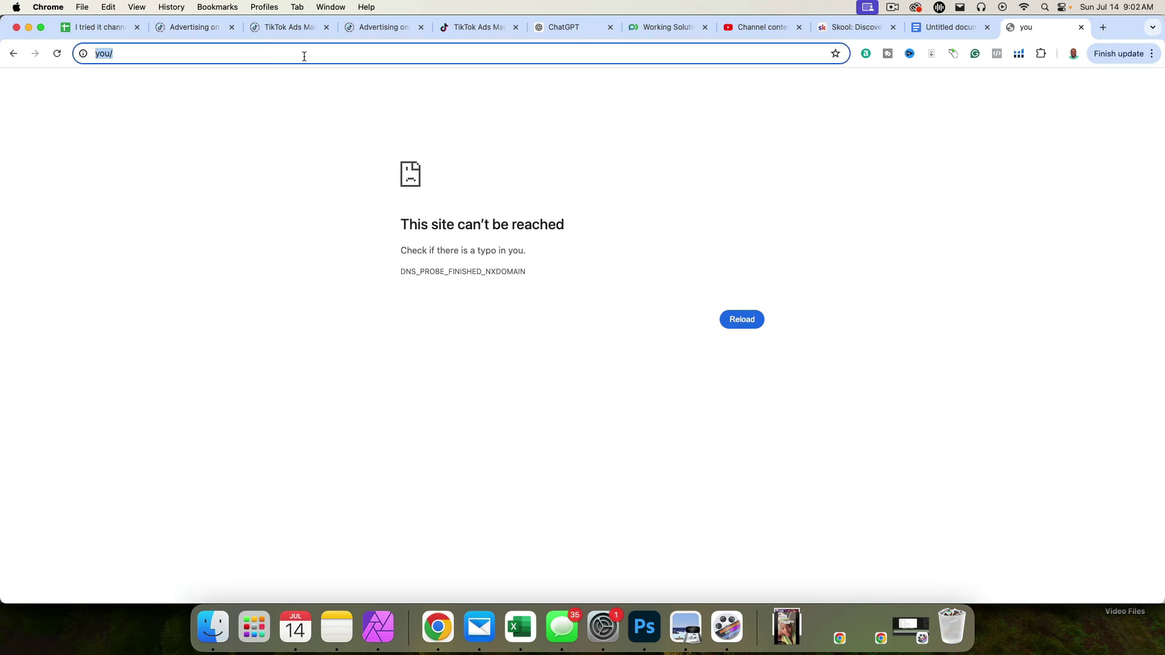
pyautogui.write('you')
pyautogui.press('Escape')
pyautogui.press('Escape')
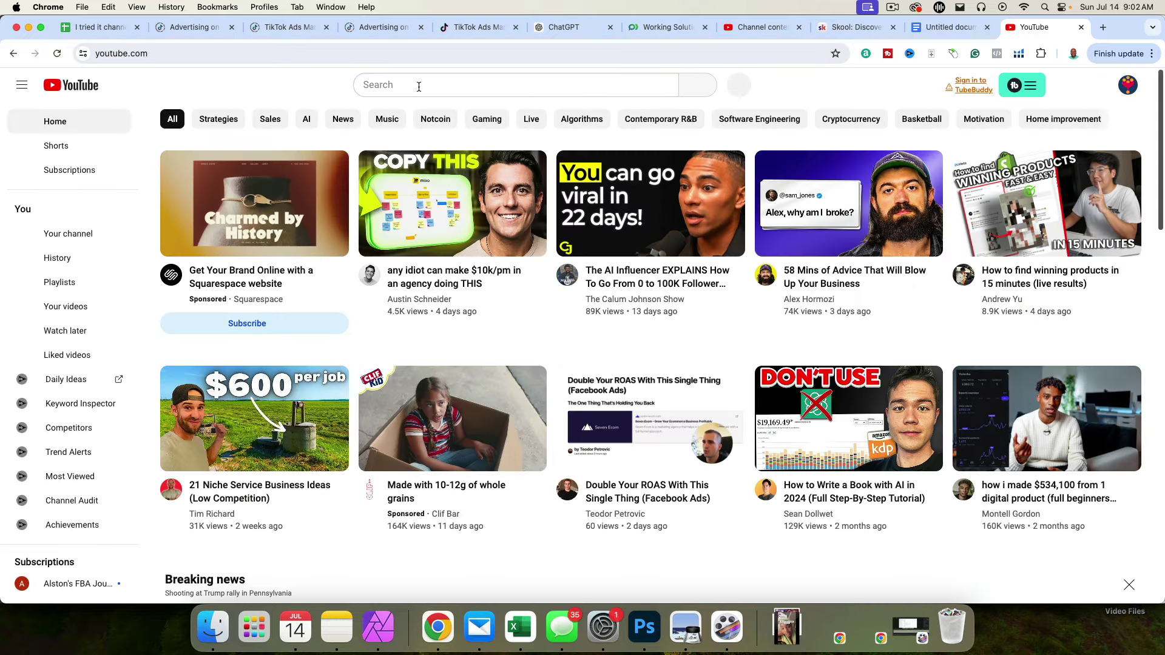
pyautogui.click(418, 86)
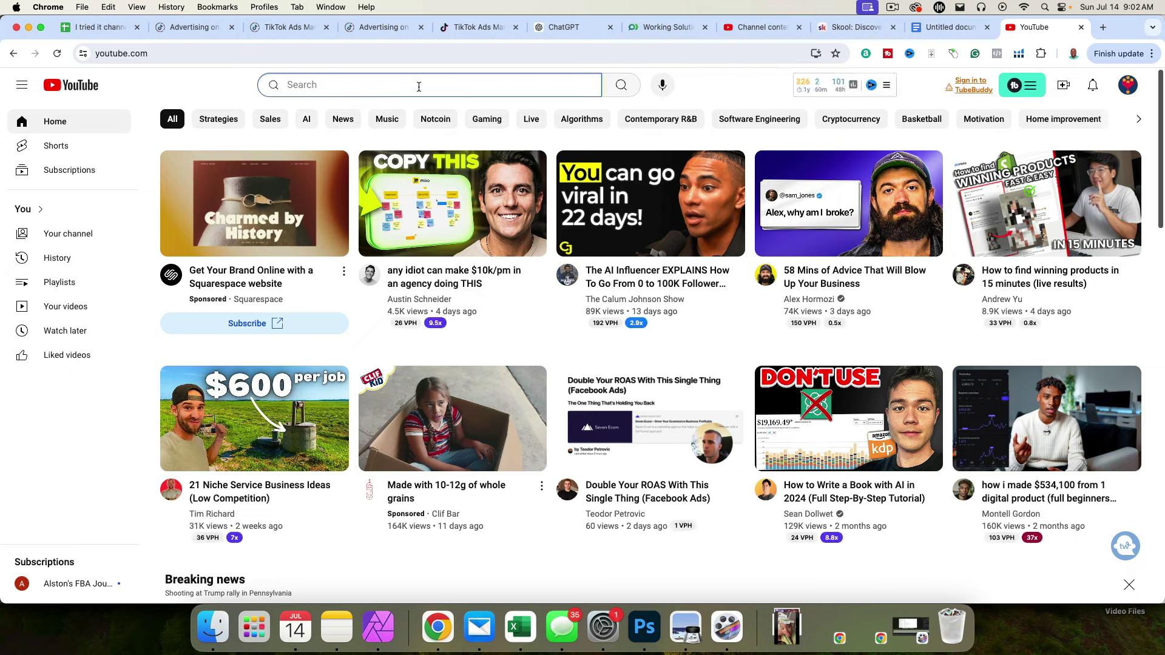
pyautogui.write('how to overco')
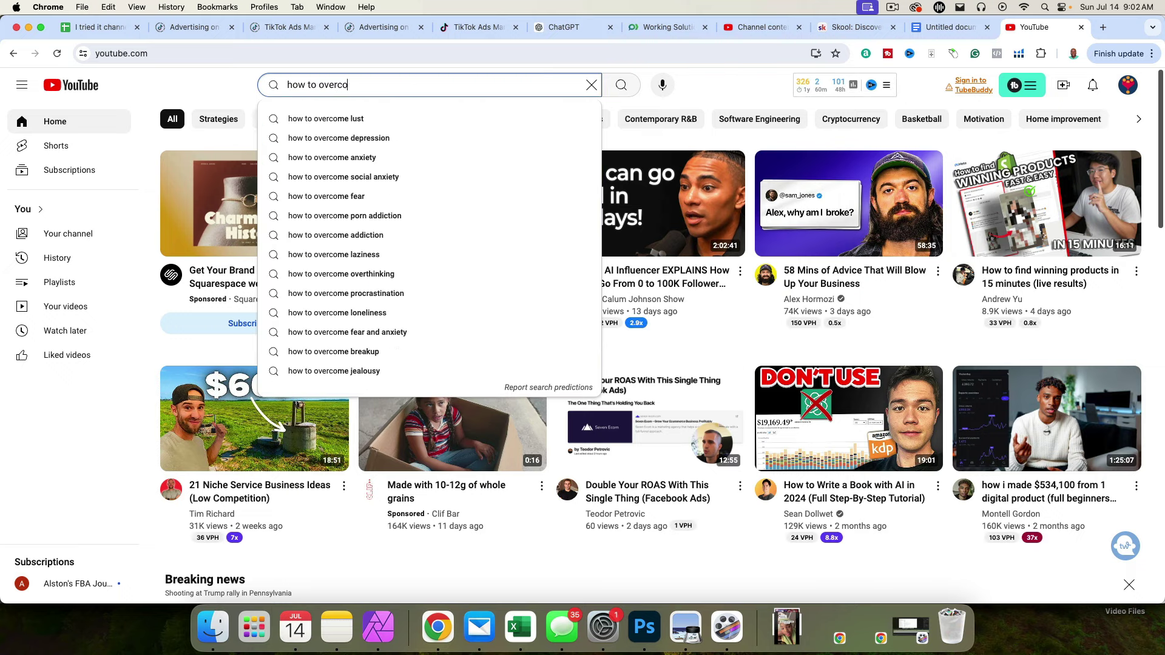
pyautogui.write('me')
pyautogui.press('Down')
pyautogui.press('Down')
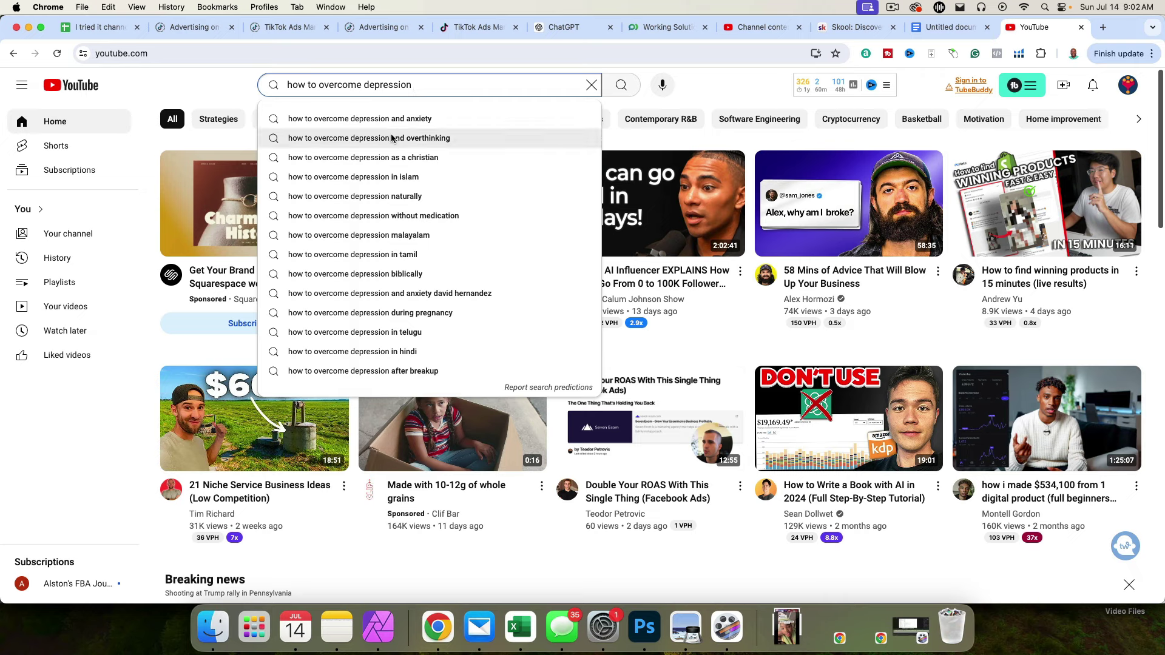
pyautogui.click(375, 216)
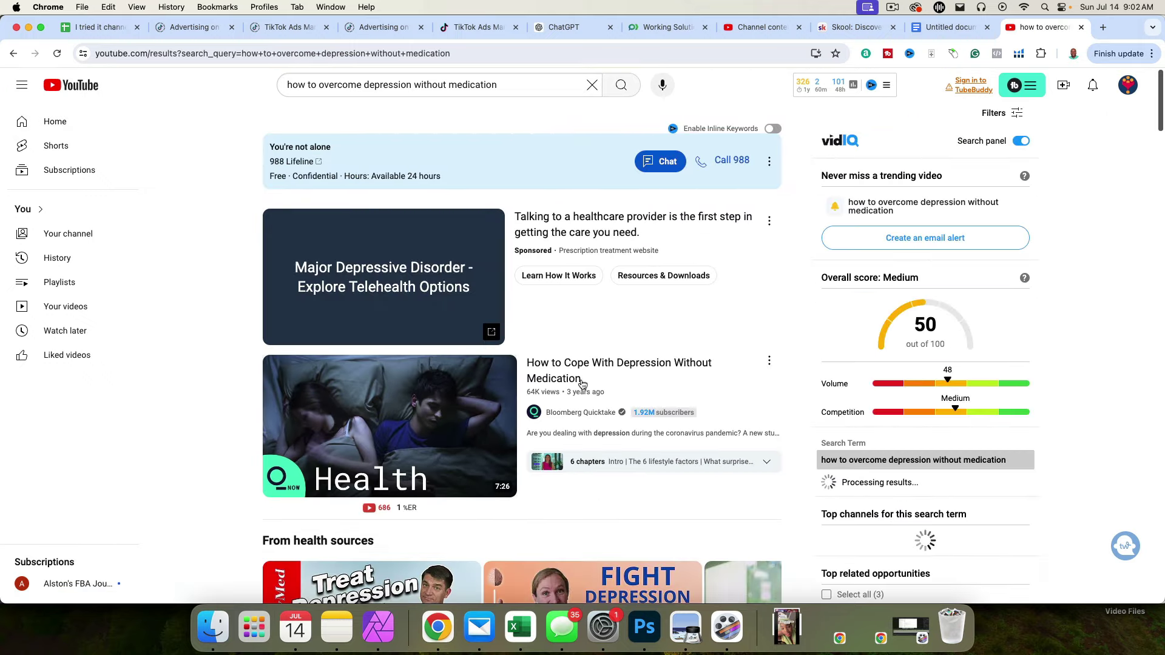
pyautogui.scroll(-12, 637, 412)
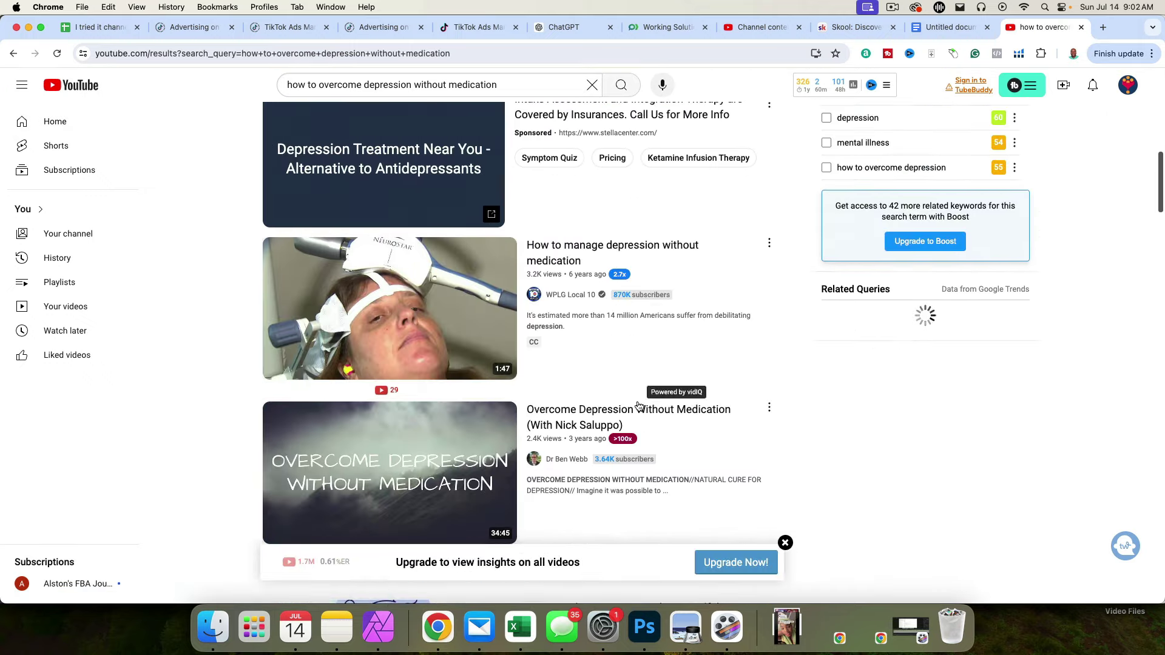
pyautogui.scroll(-2, 644, 419)
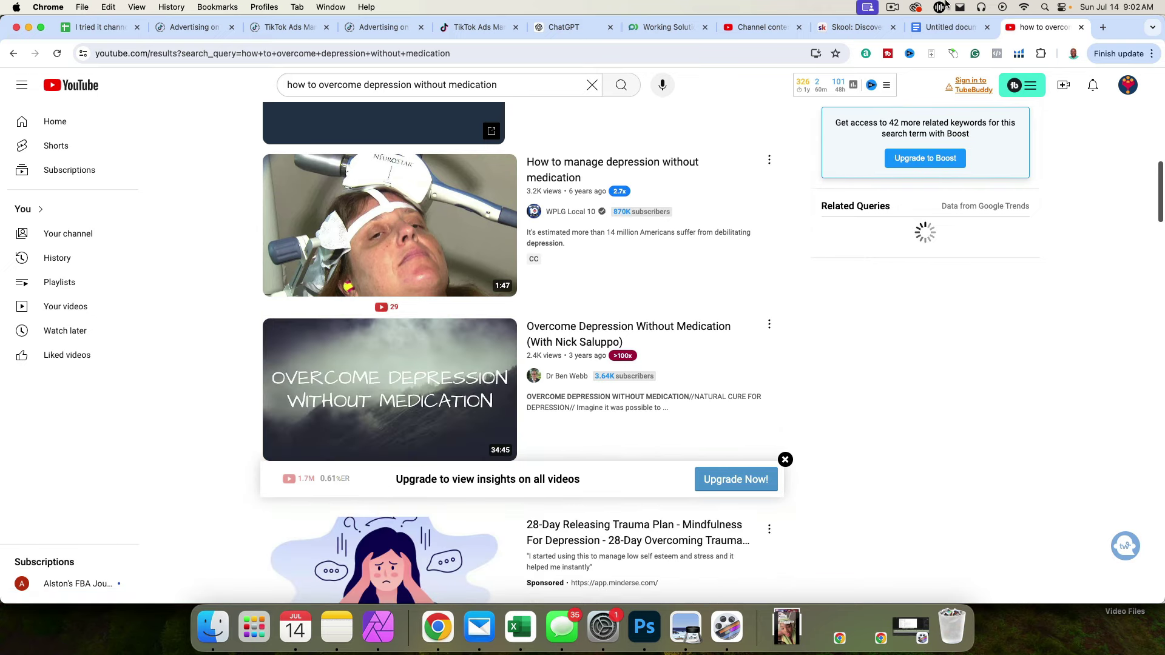
pyautogui.click(946, 26)
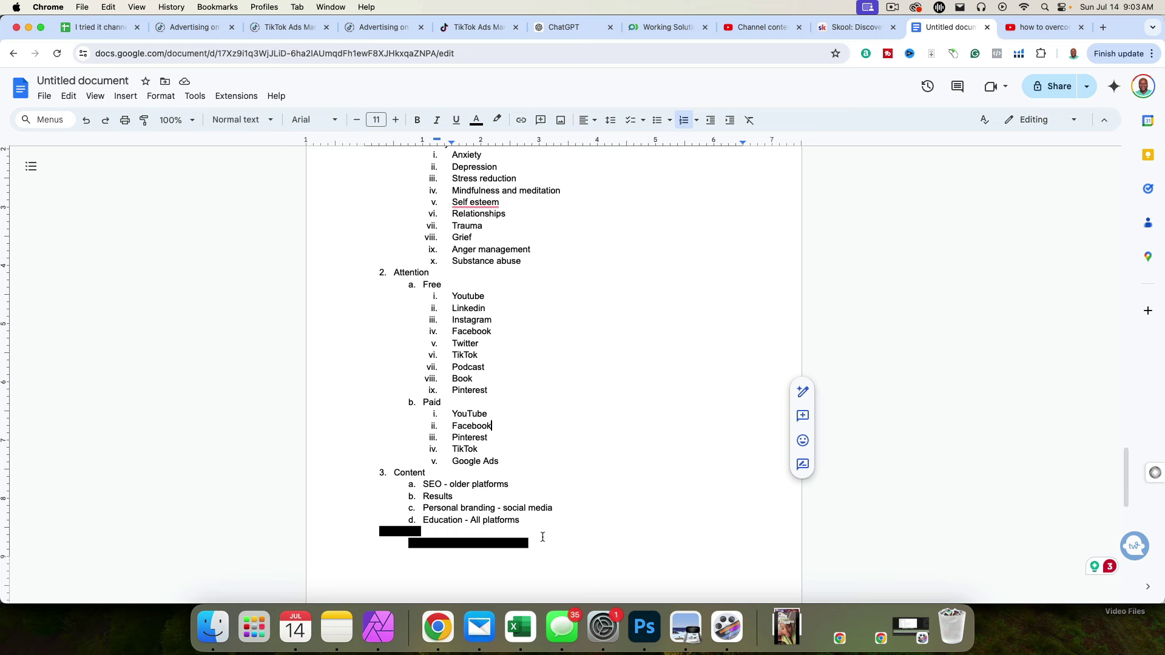
# - Review the Content section, briefly selecting the Results and Personal branding items
pyautogui.scroll(5, 548, 448)
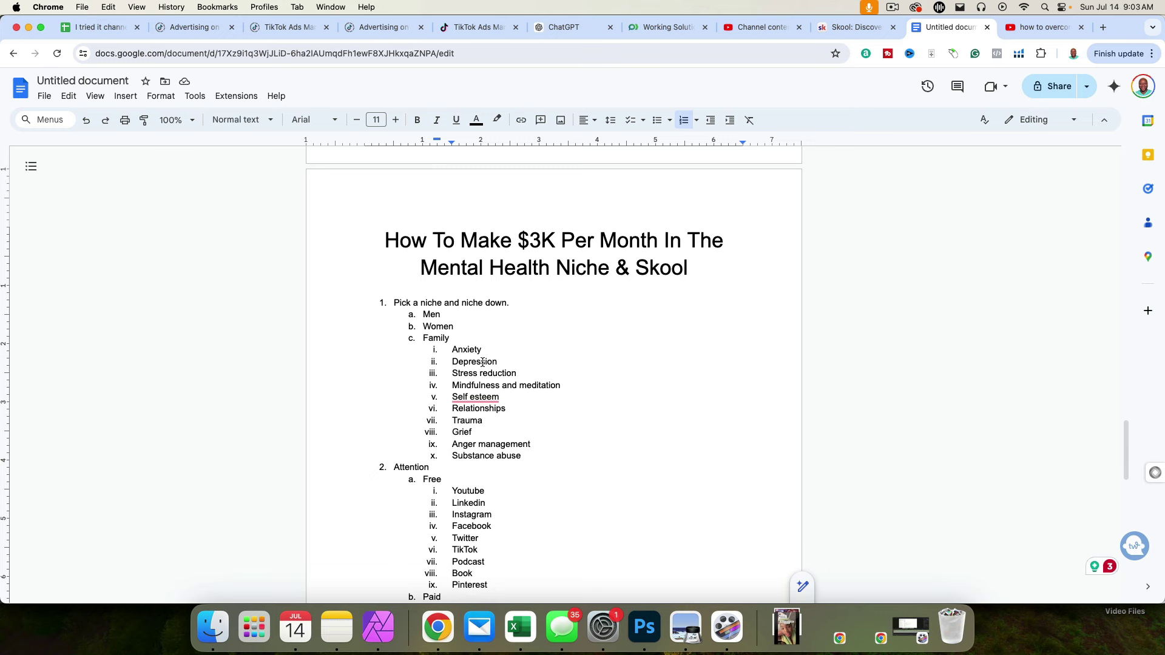
pyautogui.scroll(-5, 481, 364)
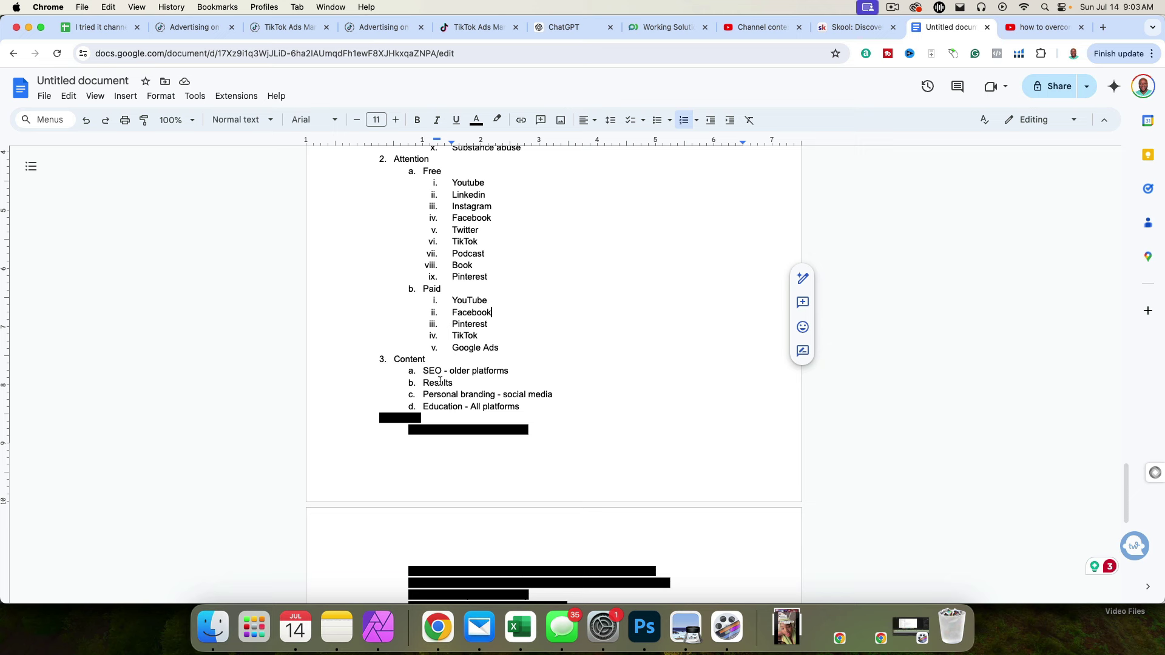
pyautogui.moveTo(423, 383); pyautogui.dragTo(565, 393)
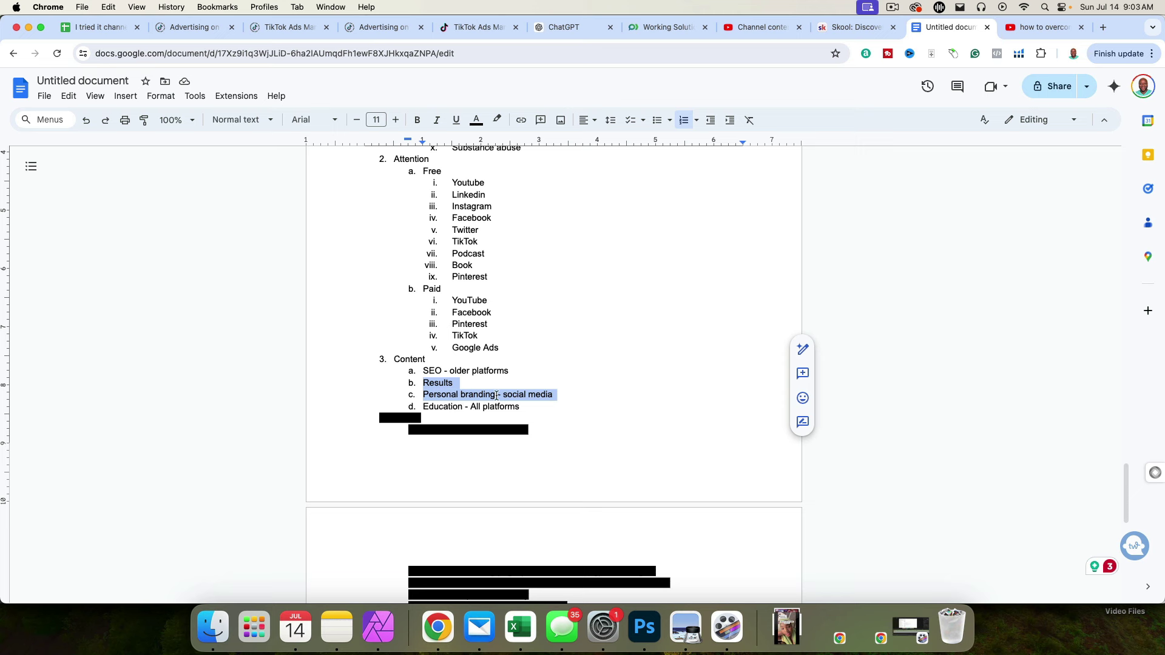
pyautogui.scroll(-1, 497, 396)
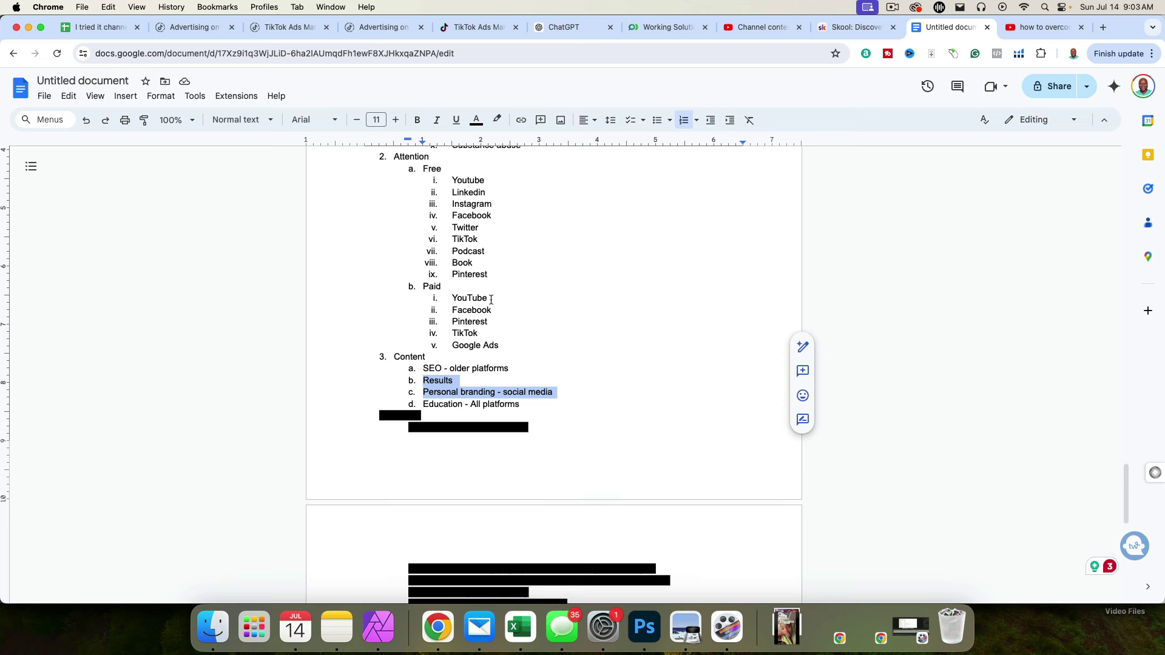
pyautogui.click(558, 371)
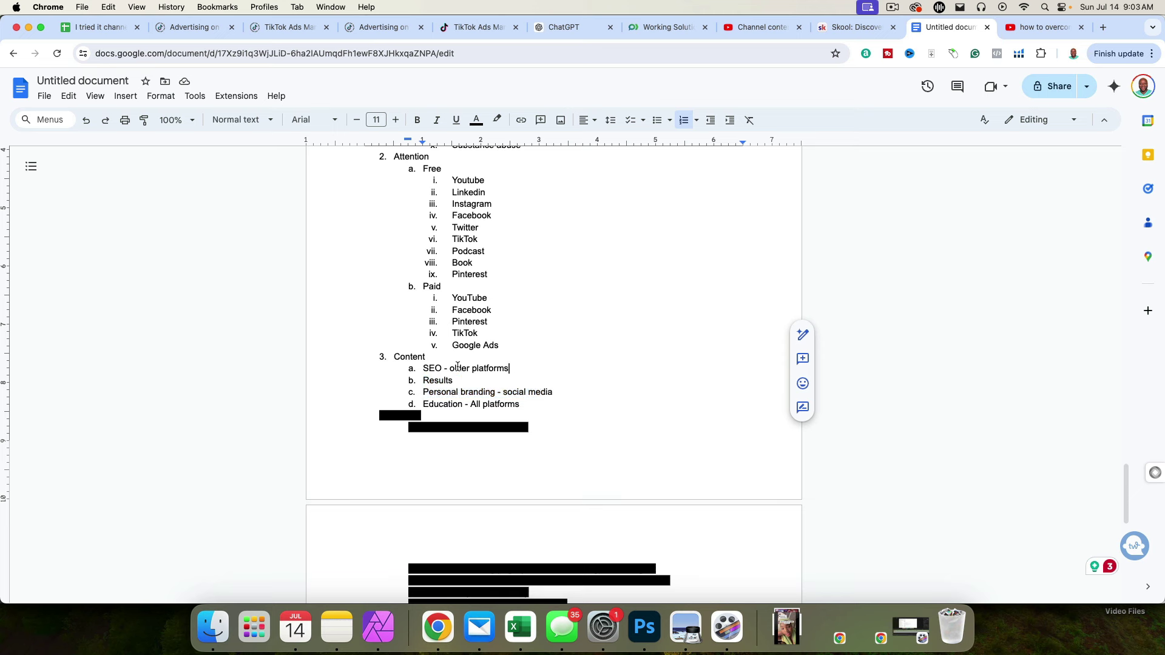
pyautogui.scroll(-3, 597, 359)
pyautogui.scroll(2, 598, 359)
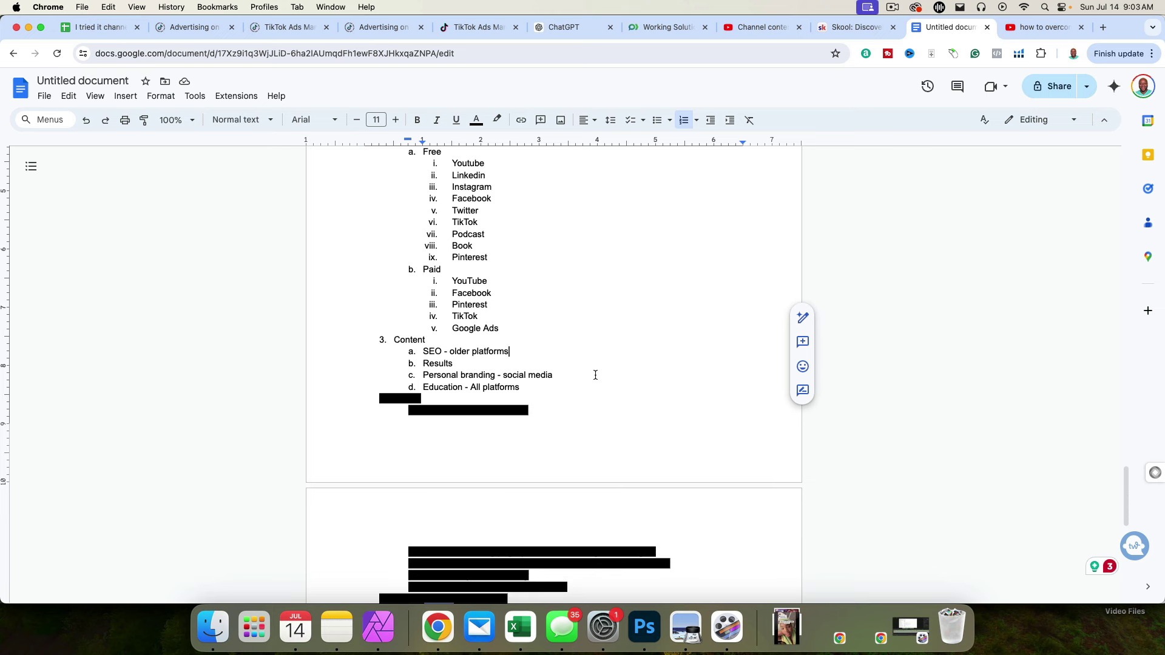
pyautogui.scroll(-5, 596, 376)
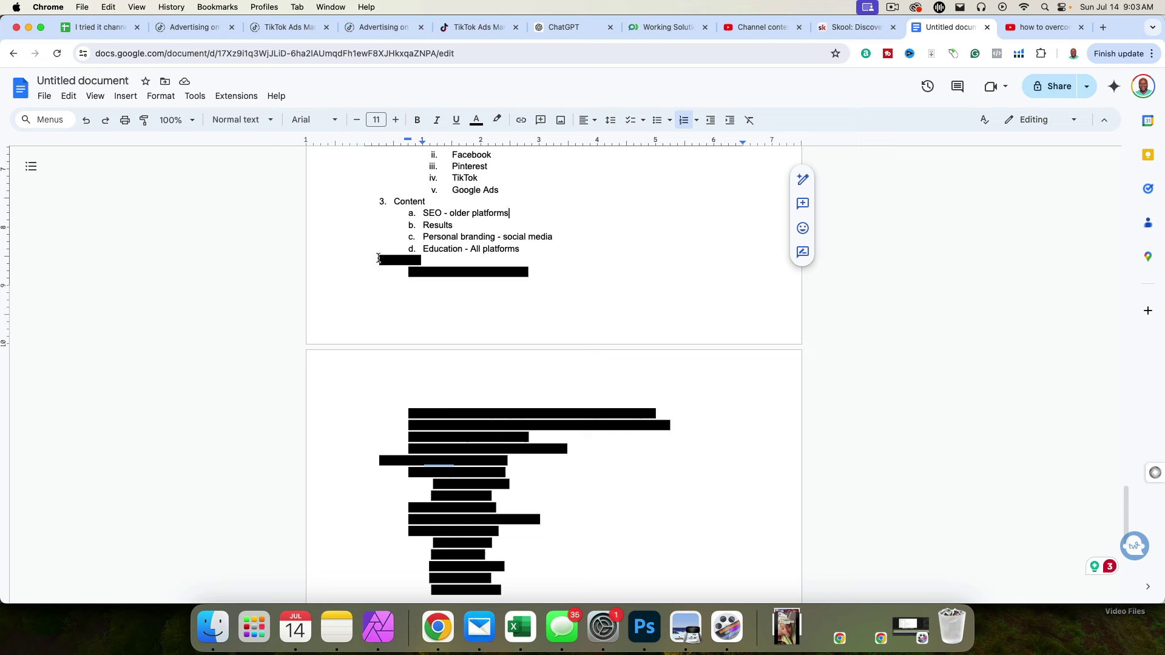
# - Remove the black highlight from the fourth heading so it reads 'Funnel'
pyautogui.moveTo(382, 261); pyautogui.dragTo(473, 296)
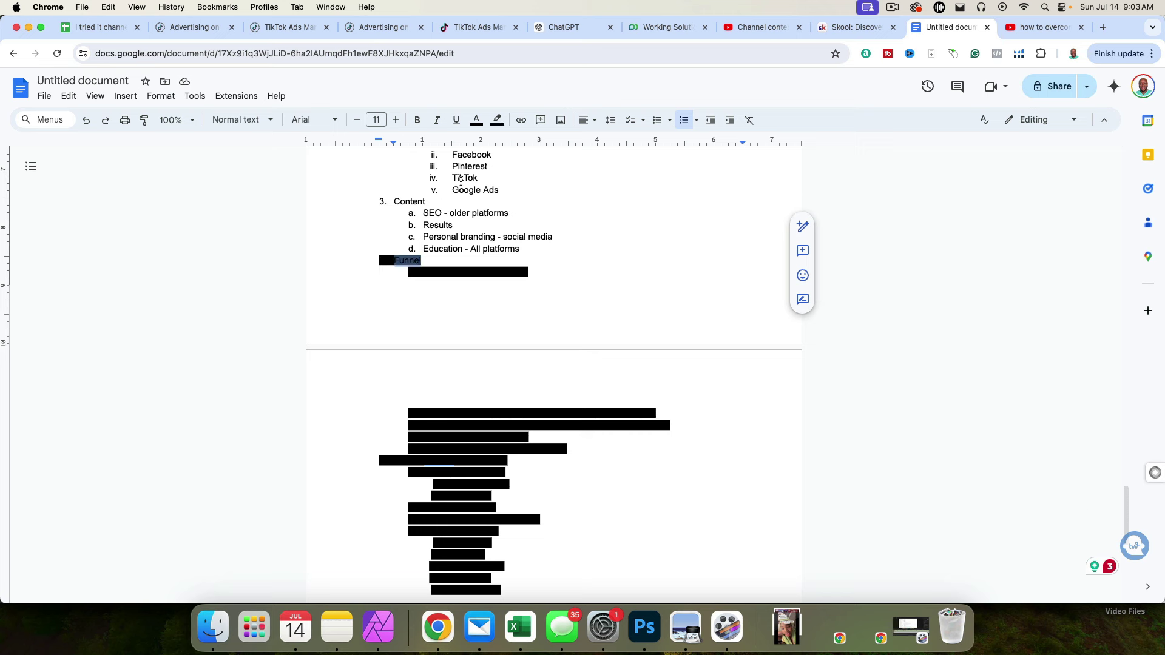
pyautogui.click(498, 120)
pyautogui.click(510, 147)
pyautogui.click(461, 306)
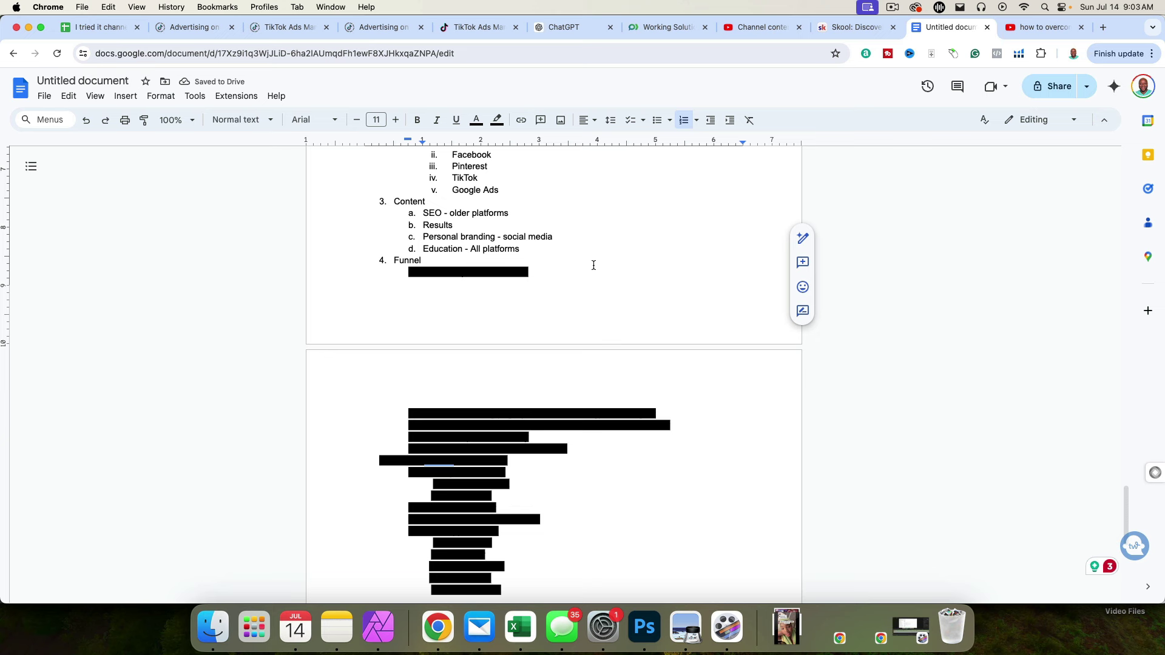
pyautogui.scroll(5, 602, 333)
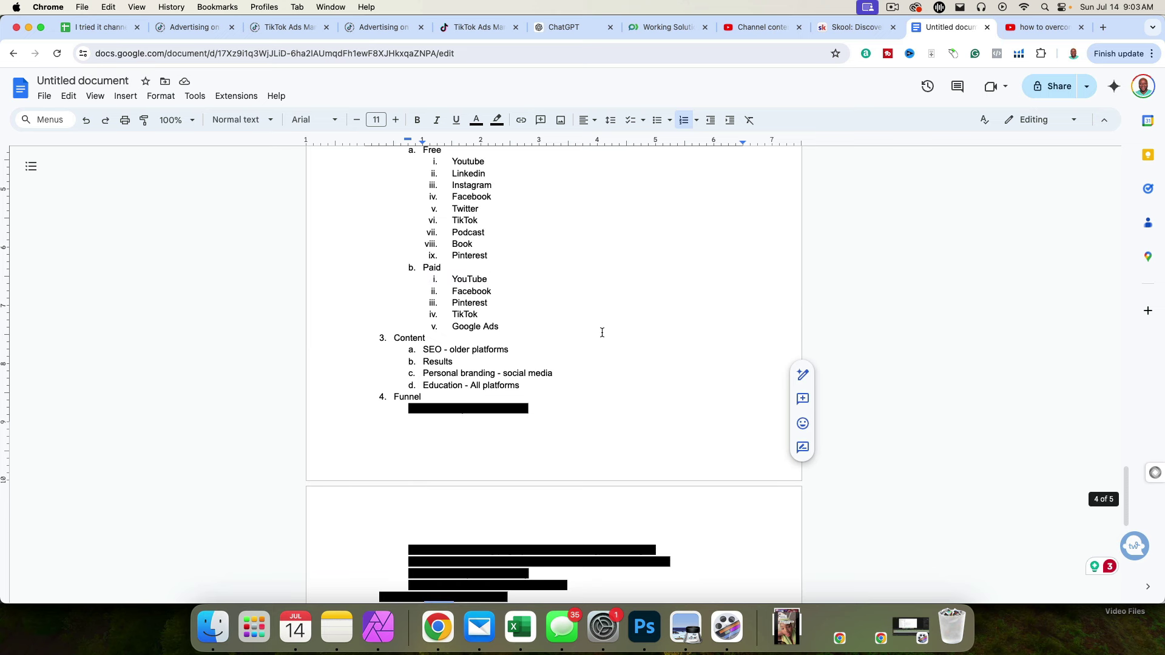
pyautogui.scroll(2, 600, 331)
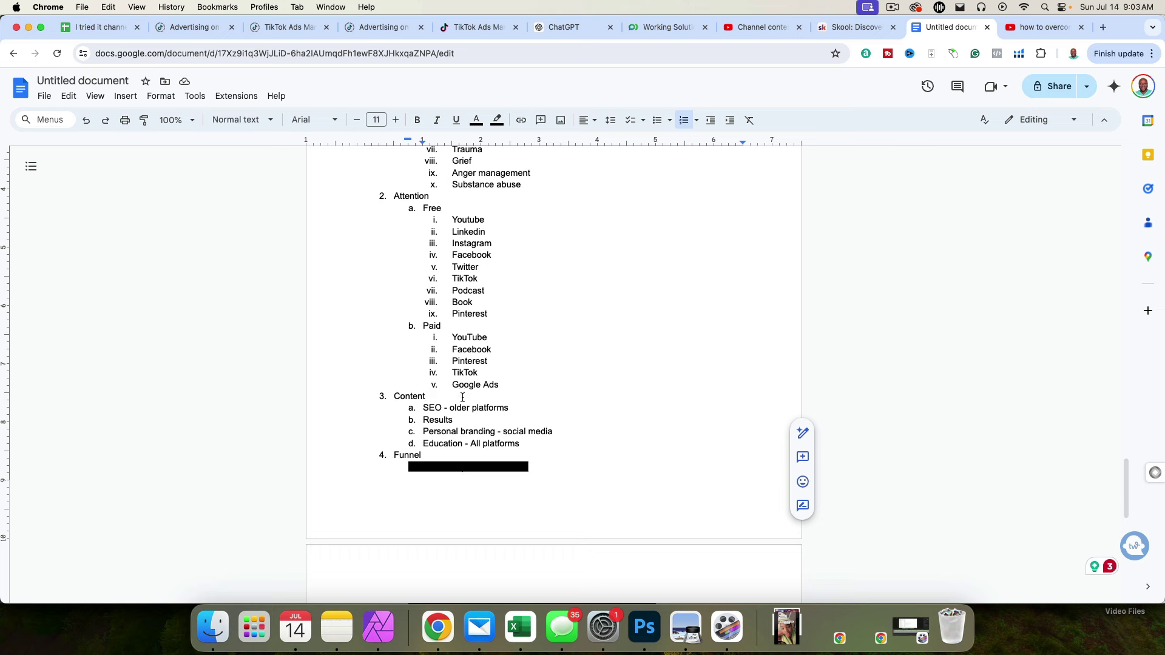
pyautogui.scroll(-8, 496, 406)
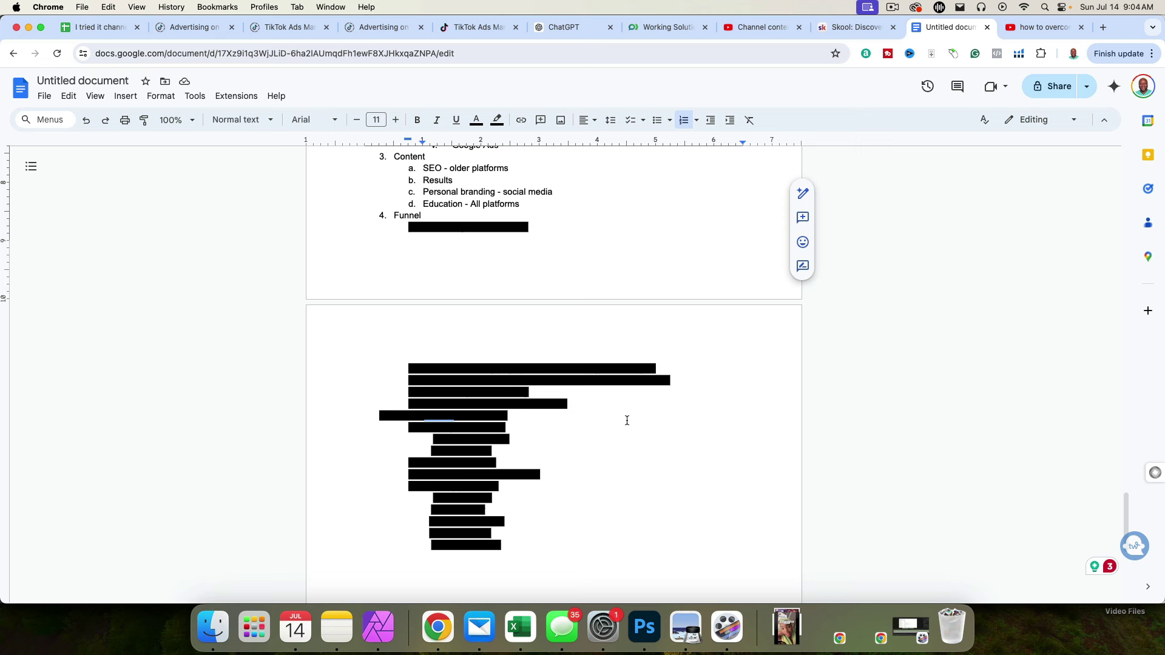
# - Set the highlight of Funnel items a through e to None
pyautogui.moveTo(577, 403); pyautogui.dragTo(398, 230)
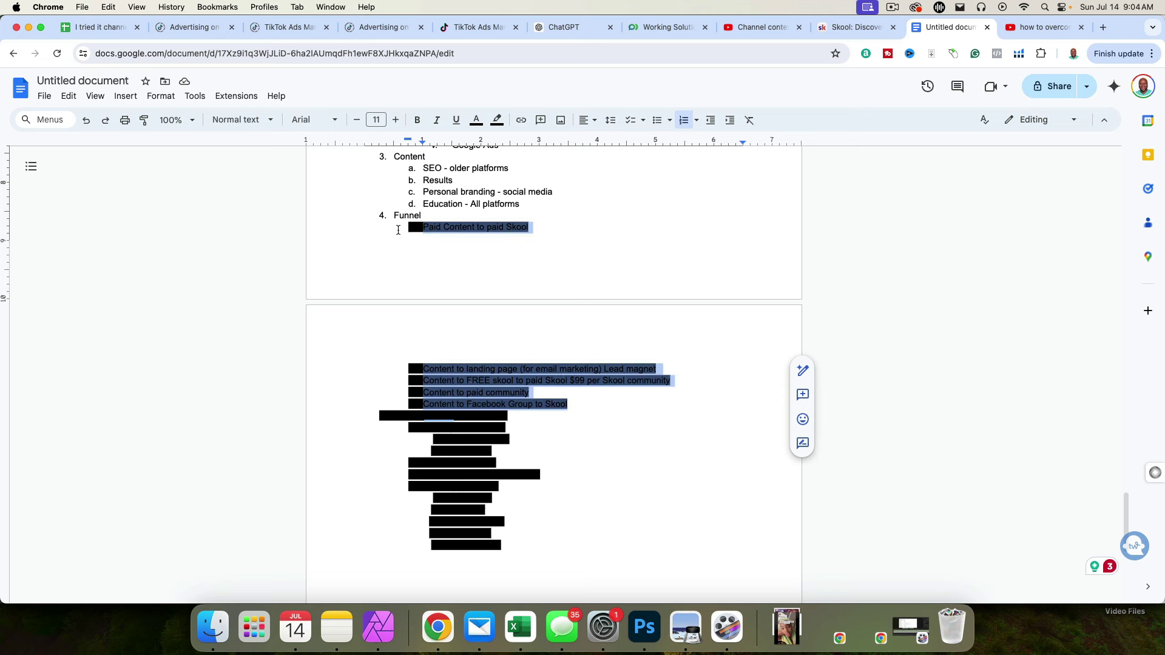
pyautogui.click(498, 120)
pyautogui.click(502, 142)
pyautogui.click(493, 230)
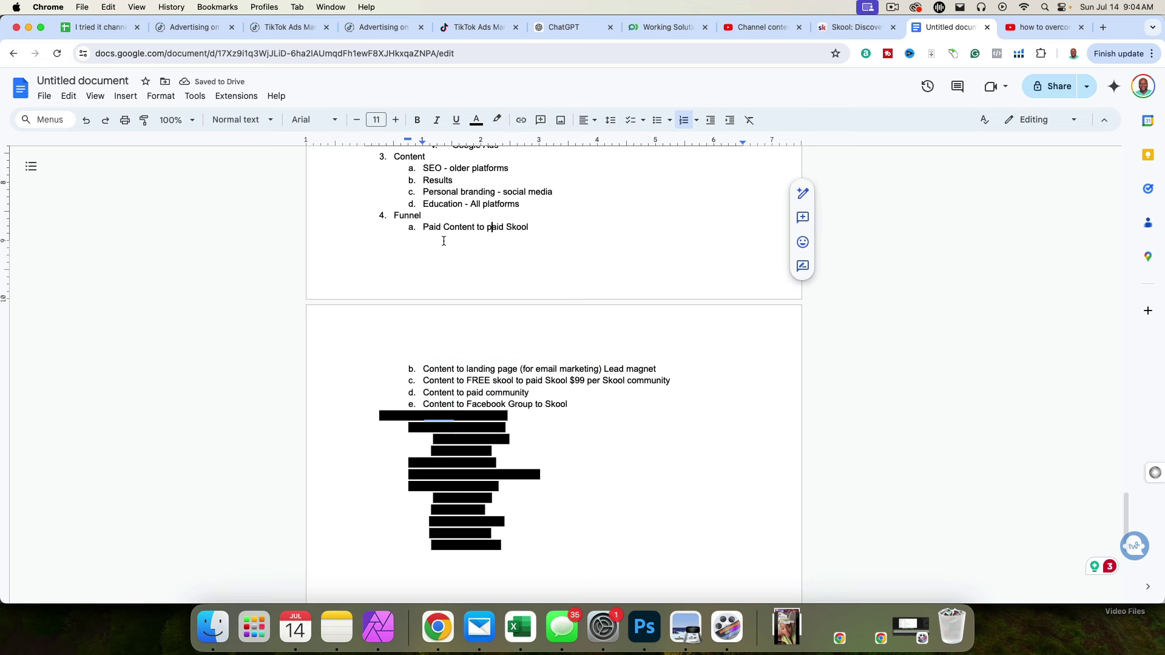
# - Select phrases in items a–c, such as the landing page, '$99 per Skool community' and 'FREE skool to paid Skool'
pyautogui.moveTo(420, 228); pyautogui.dragTo(543, 229)
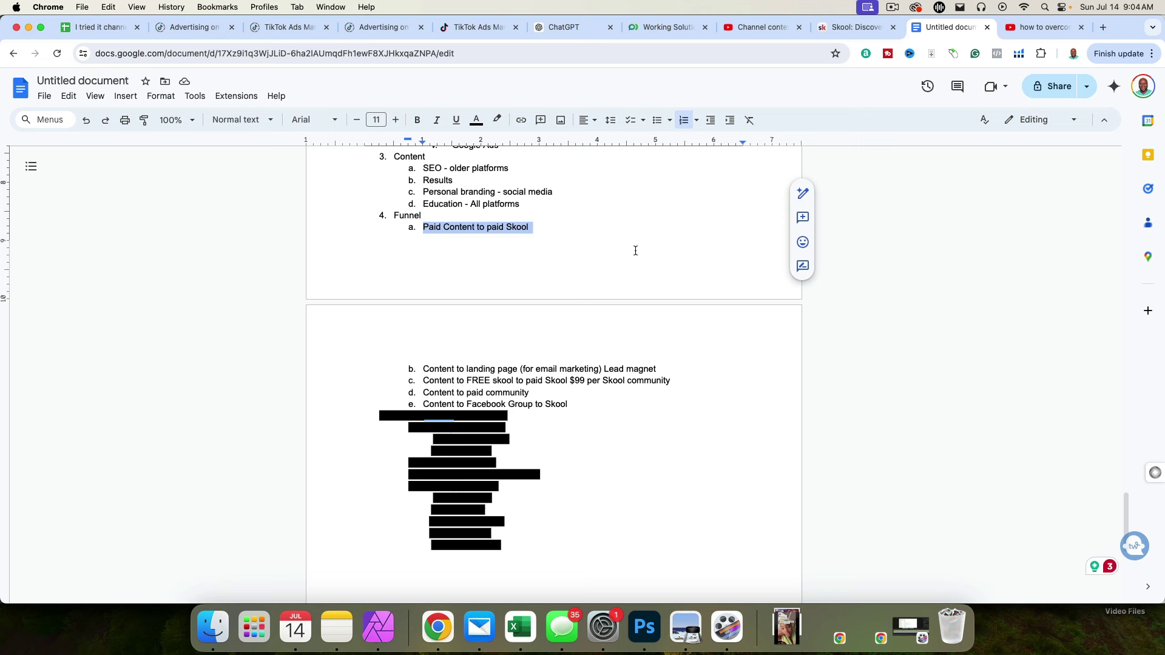
pyautogui.click(467, 381)
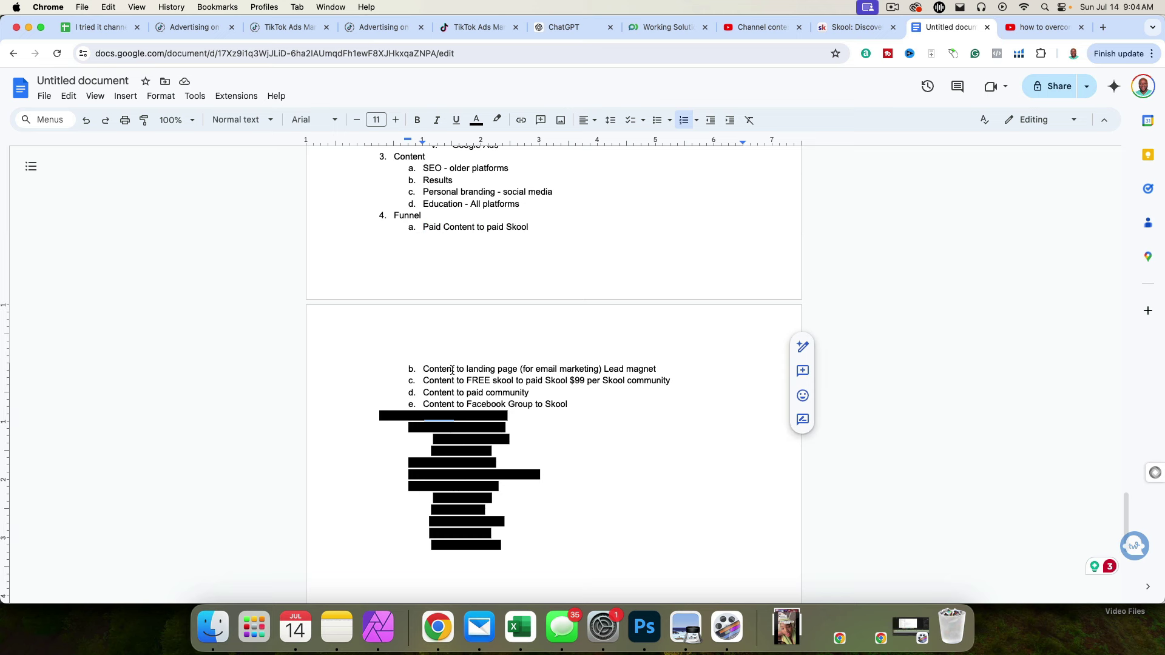
pyautogui.moveTo(468, 370); pyautogui.dragTo(546, 371)
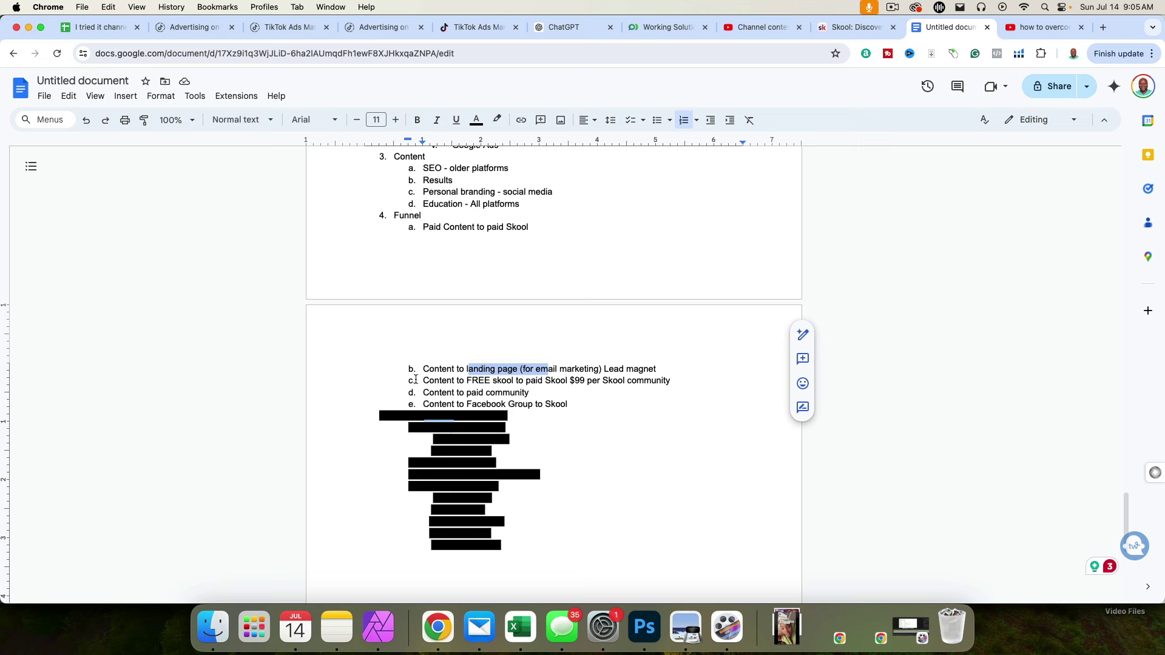
pyautogui.moveTo(421, 380); pyautogui.dragTo(513, 380)
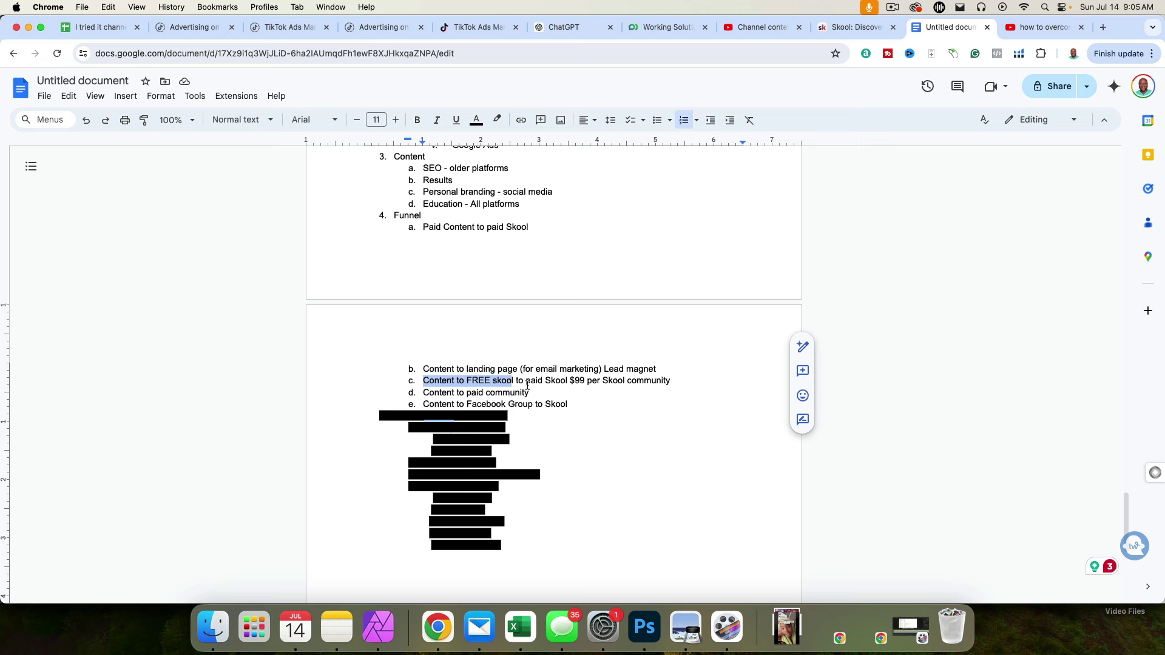
pyautogui.click(541, 380)
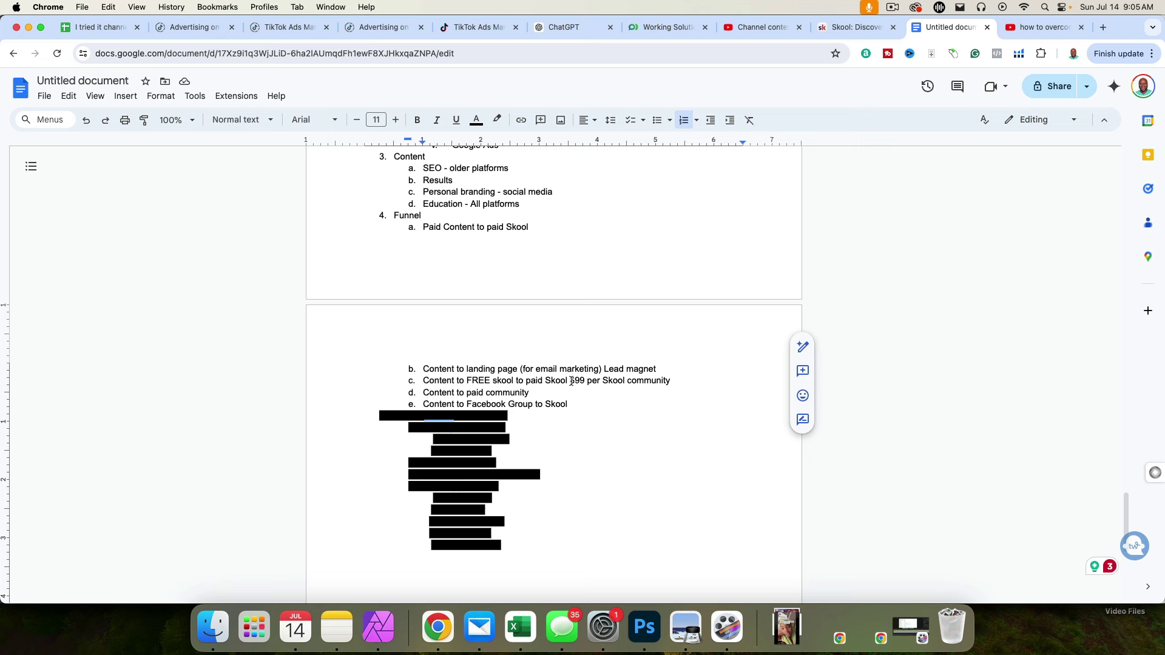
pyautogui.moveTo(571, 382); pyautogui.dragTo(683, 382)
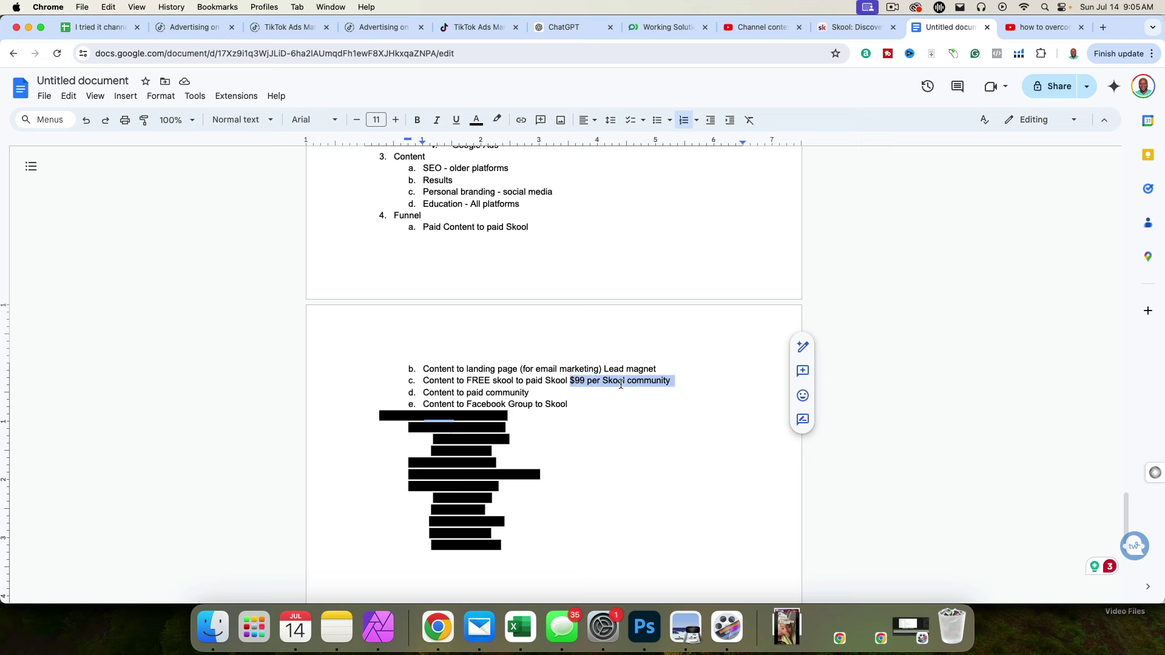
pyautogui.click(469, 381)
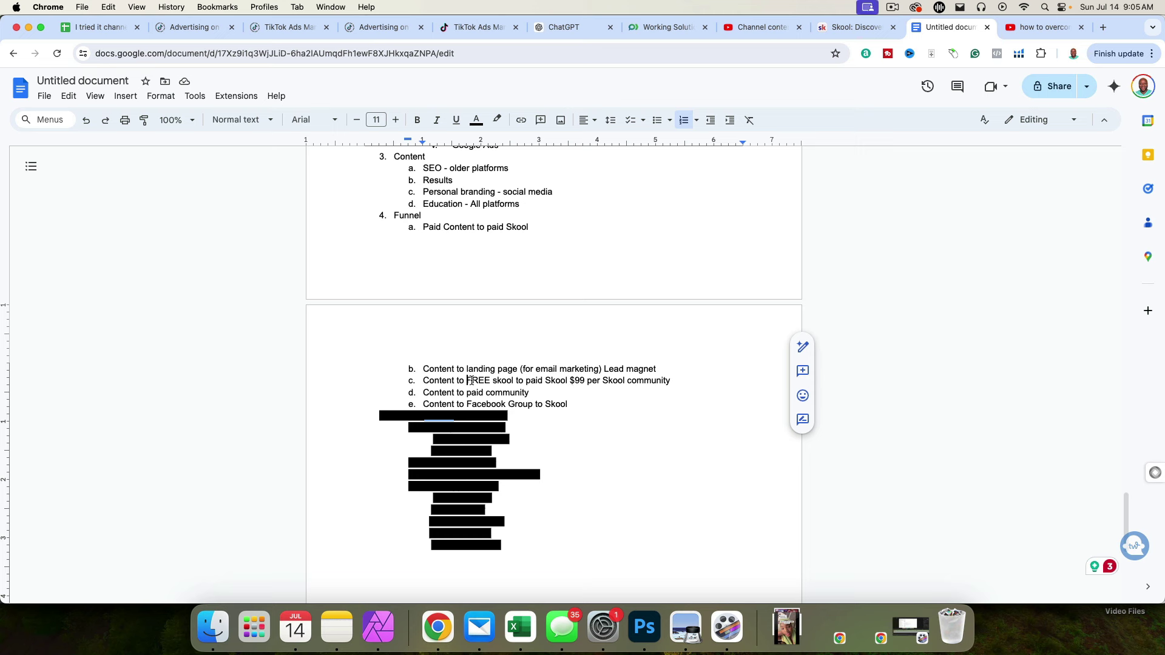
pyautogui.moveTo(471, 380); pyautogui.dragTo(570, 381)
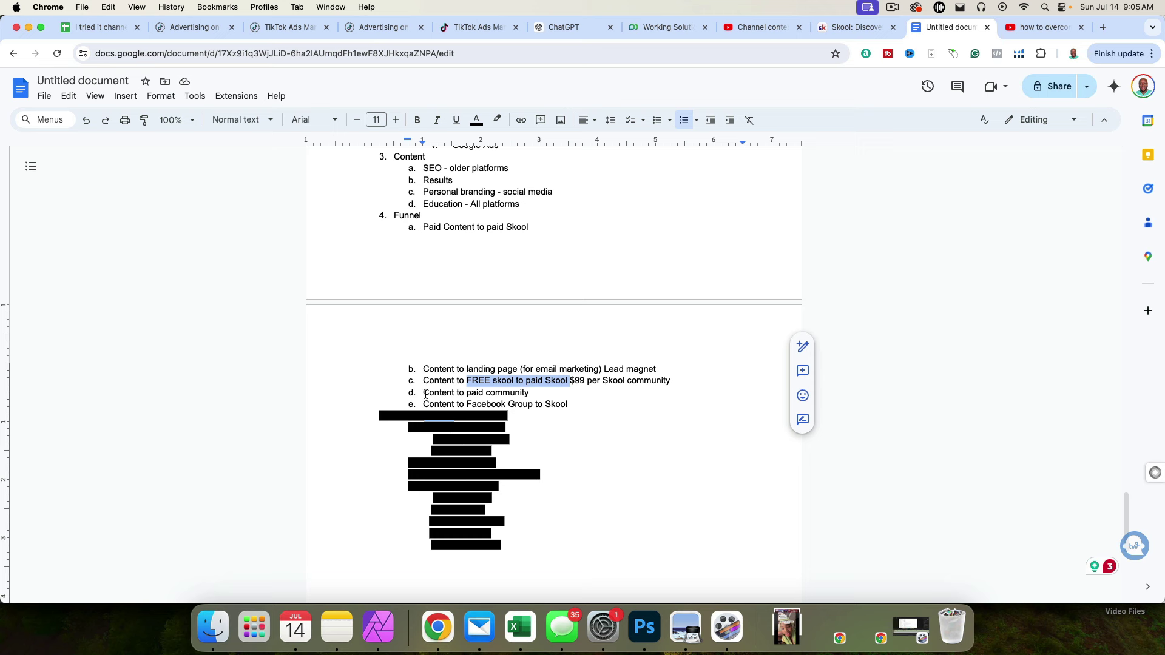
# - Select items d and e in turn, then the hidden 'How to actually make money' line
pyautogui.moveTo(423, 393); pyautogui.dragTo(550, 394)
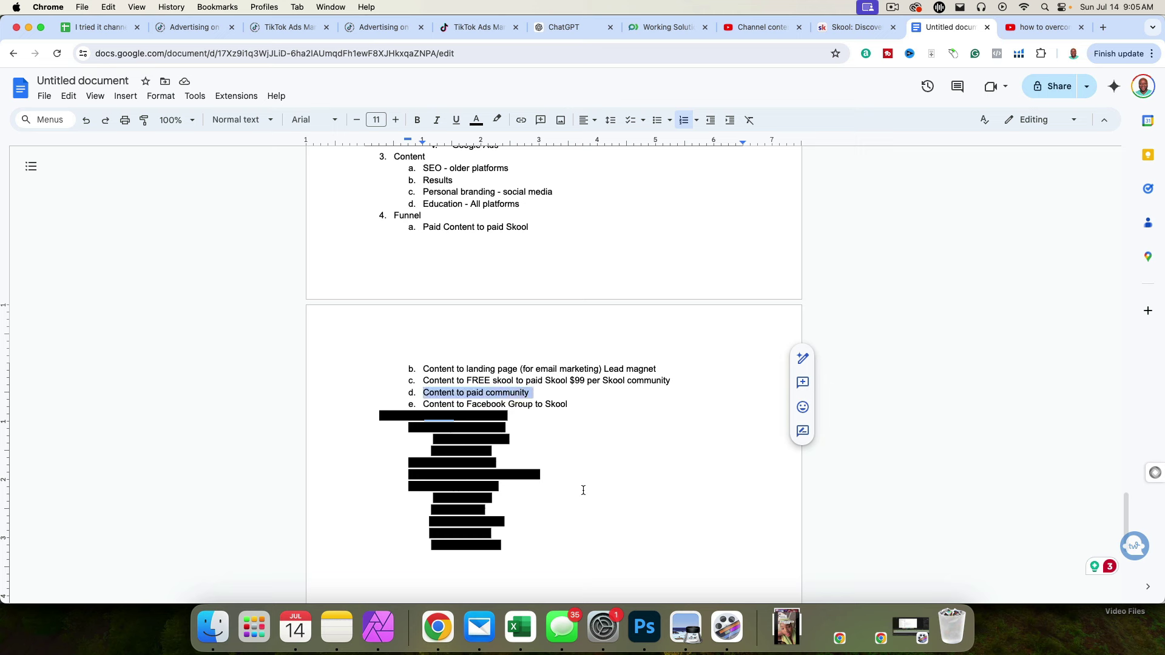
pyautogui.click(570, 464)
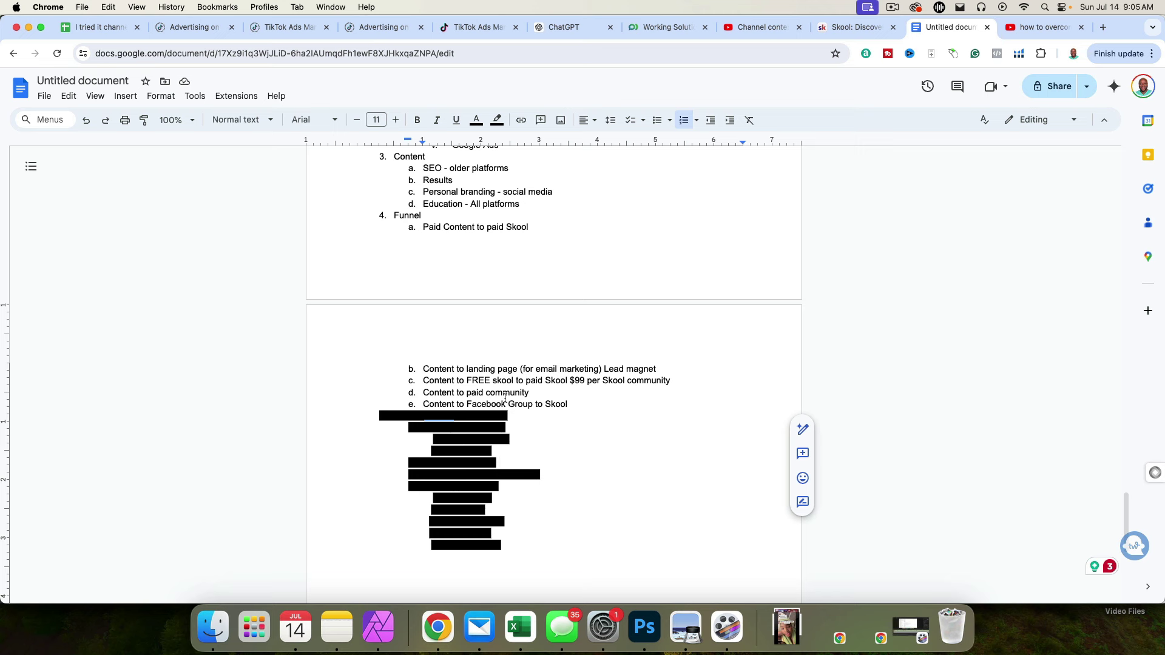
pyautogui.click(431, 403)
pyautogui.moveTo(431, 403); pyautogui.dragTo(624, 411)
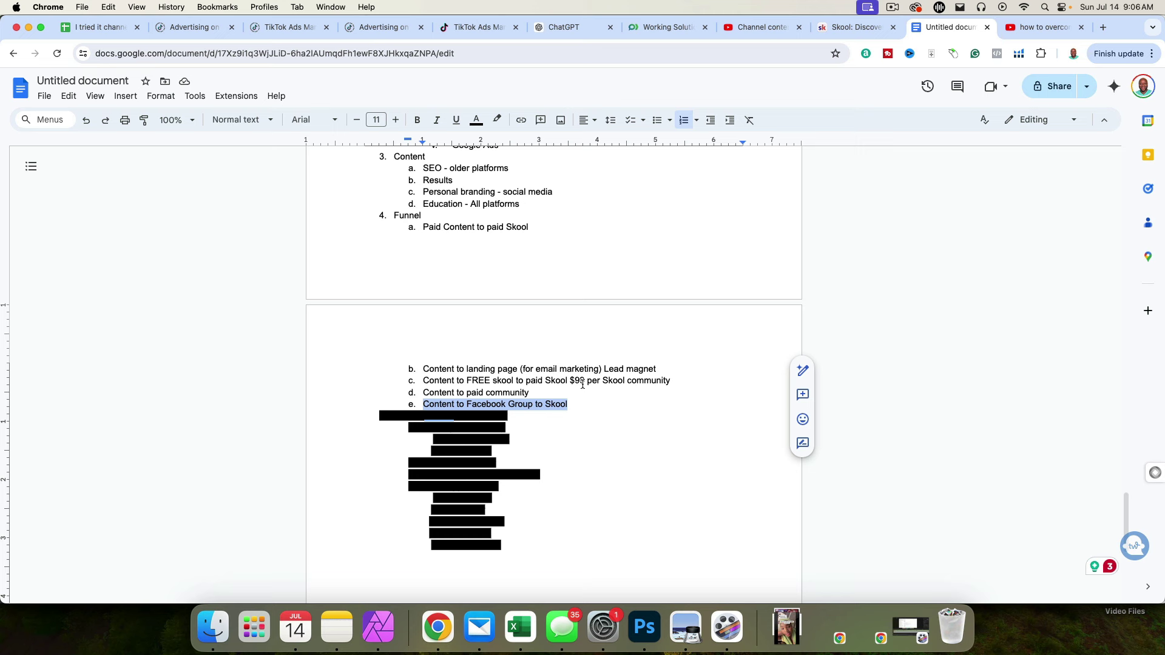
pyautogui.click(562, 431)
pyautogui.moveTo(371, 414); pyautogui.dragTo(534, 420)
# - Set the highlight of the selected 'How to actually make money' line to None
pyautogui.click(497, 120)
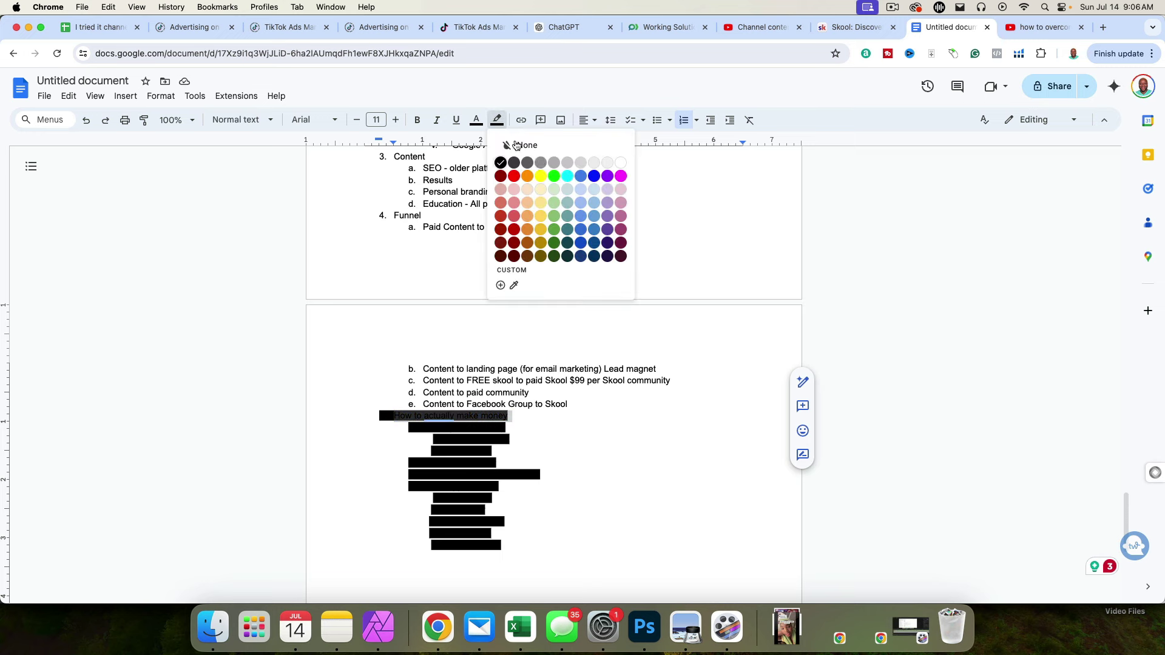
pyautogui.click(533, 159)
pyautogui.scroll(3, 461, 407)
pyautogui.scroll(8, 461, 413)
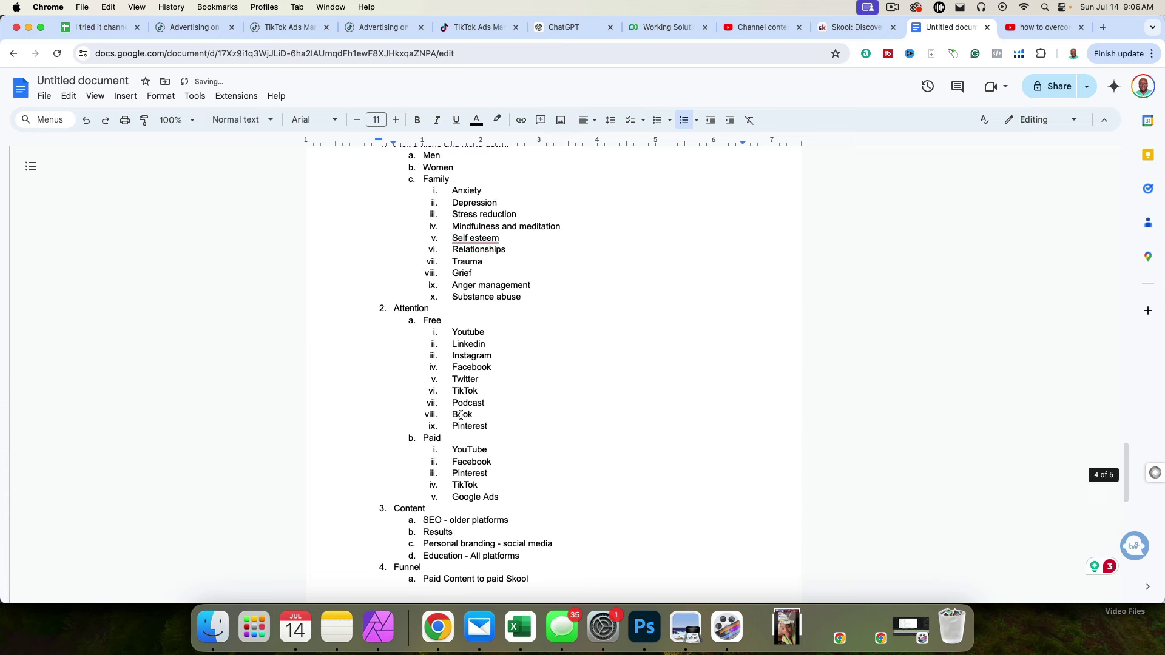
pyautogui.scroll(-6, 471, 486)
pyautogui.scroll(5, 472, 489)
pyautogui.scroll(1, 472, 489)
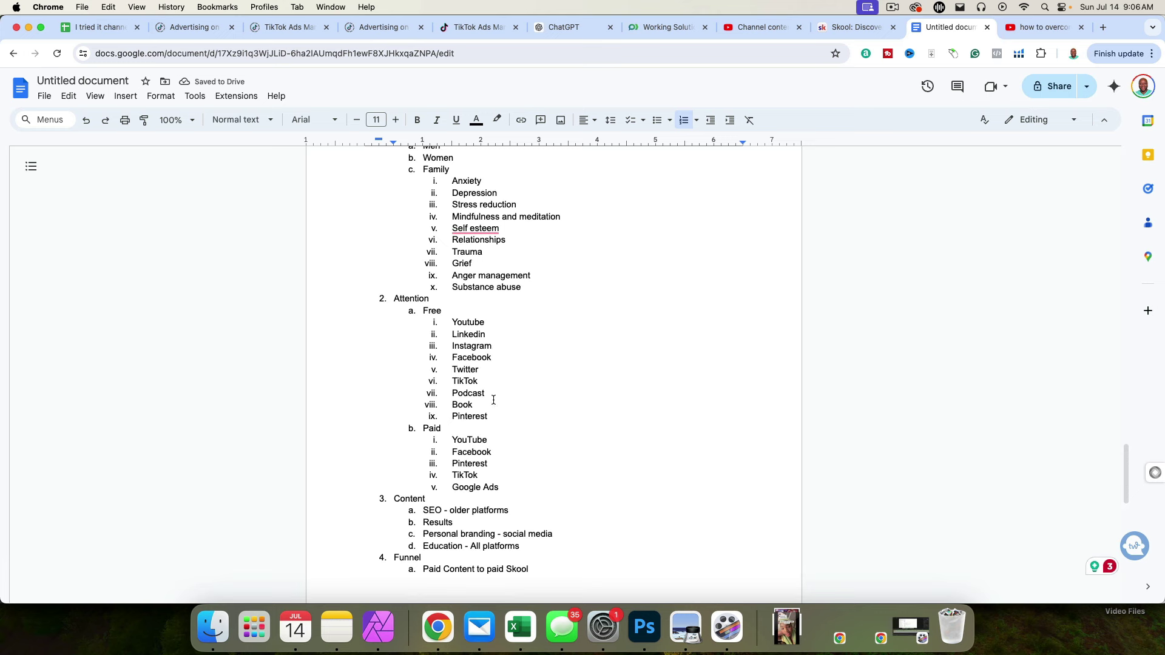
pyautogui.scroll(-8, 468, 464)
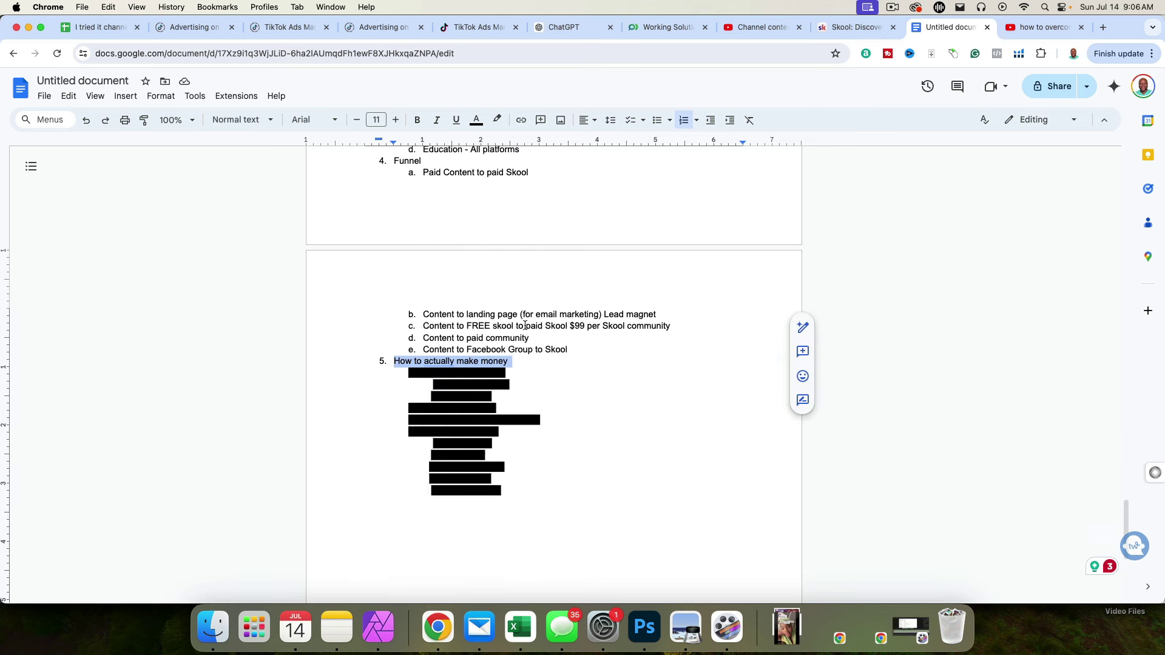
# - Remove the black highlight from the eleven sub-items under section 5
pyautogui.moveTo(407, 373); pyautogui.dragTo(525, 489)
pyautogui.click(506, 123)
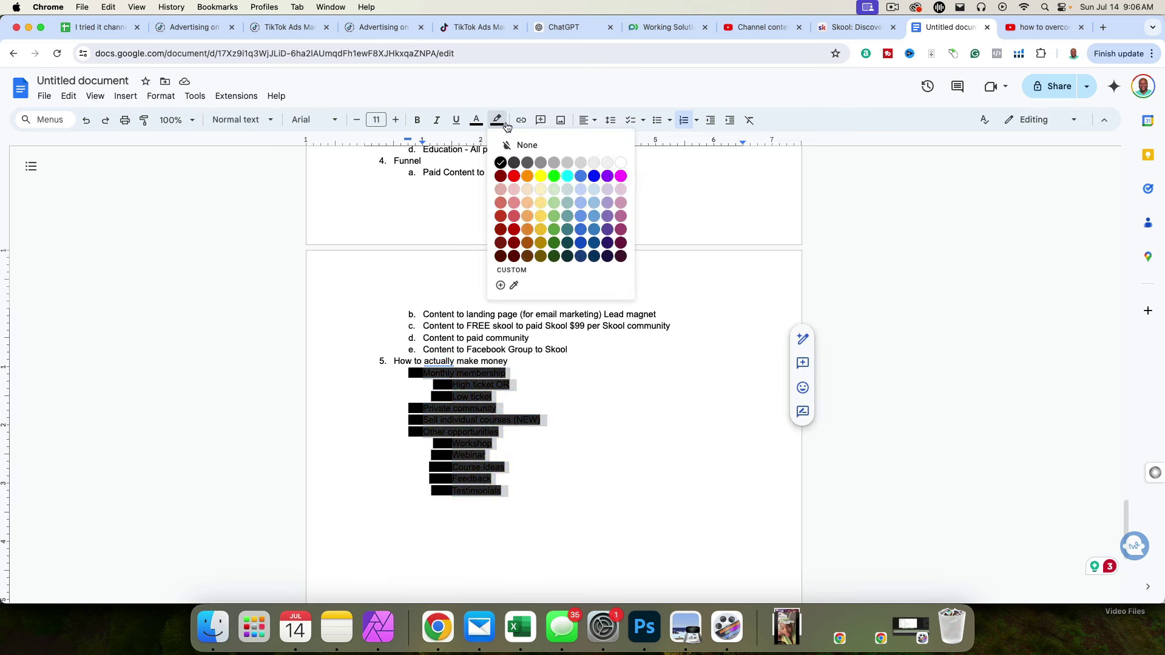
pyautogui.click(527, 145)
pyautogui.click(559, 452)
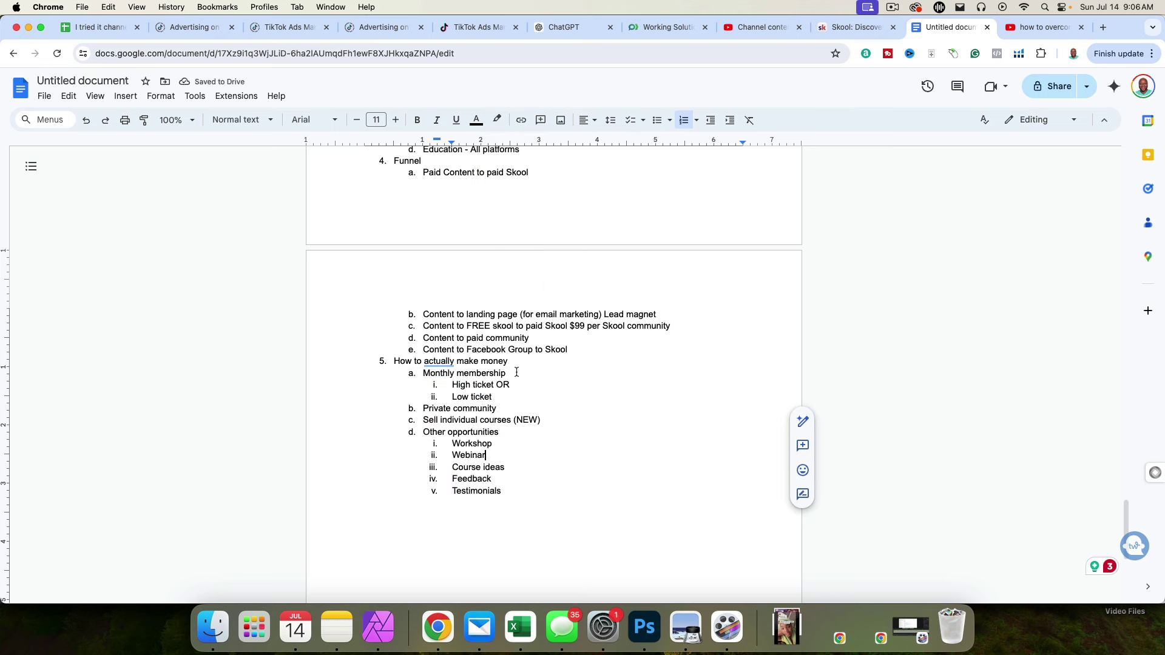
pyautogui.click(853, 27)
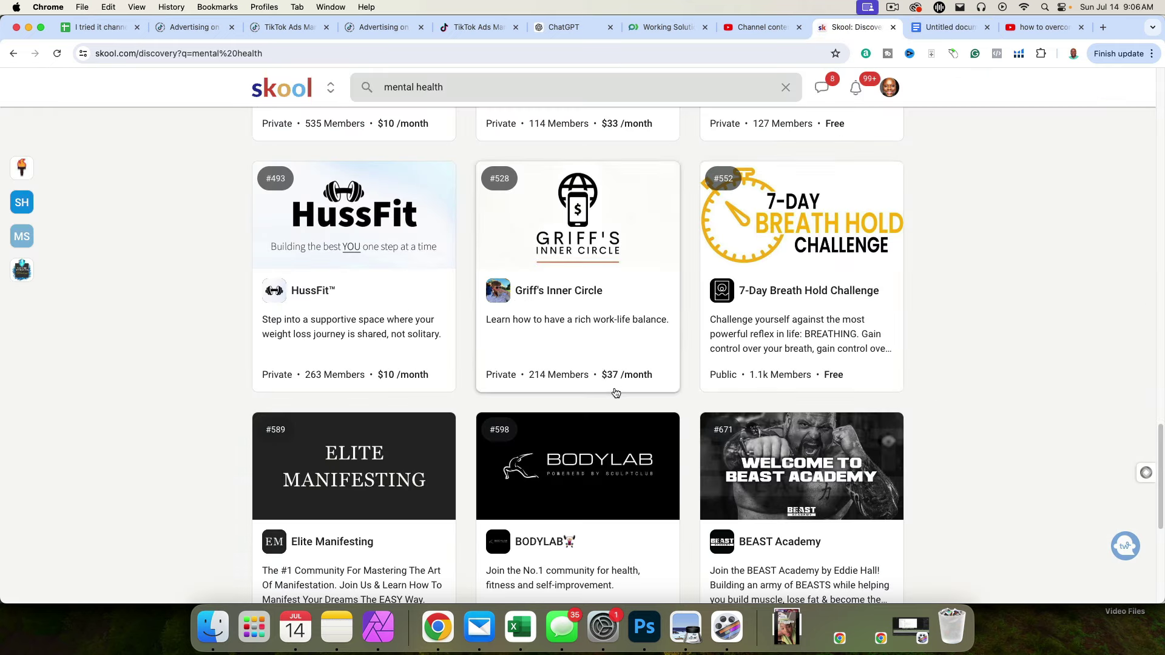
pyautogui.scroll(-3, 920, 444)
pyautogui.scroll(-2, 920, 445)
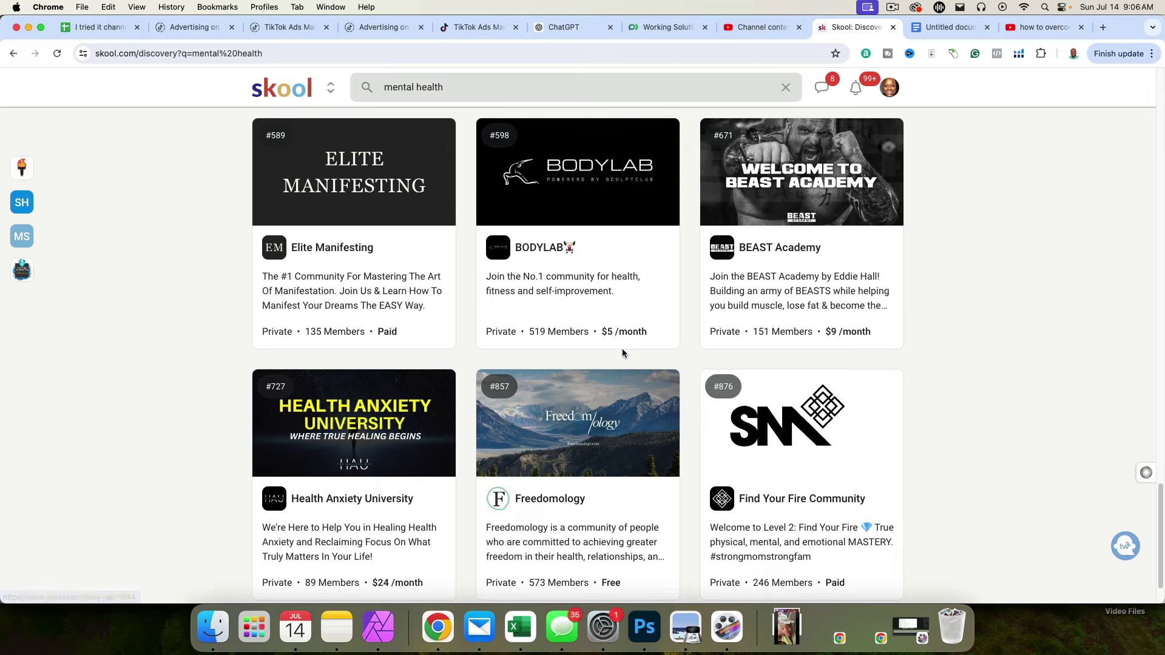
pyautogui.scroll(-2, 624, 354)
pyautogui.scroll(4, 607, 303)
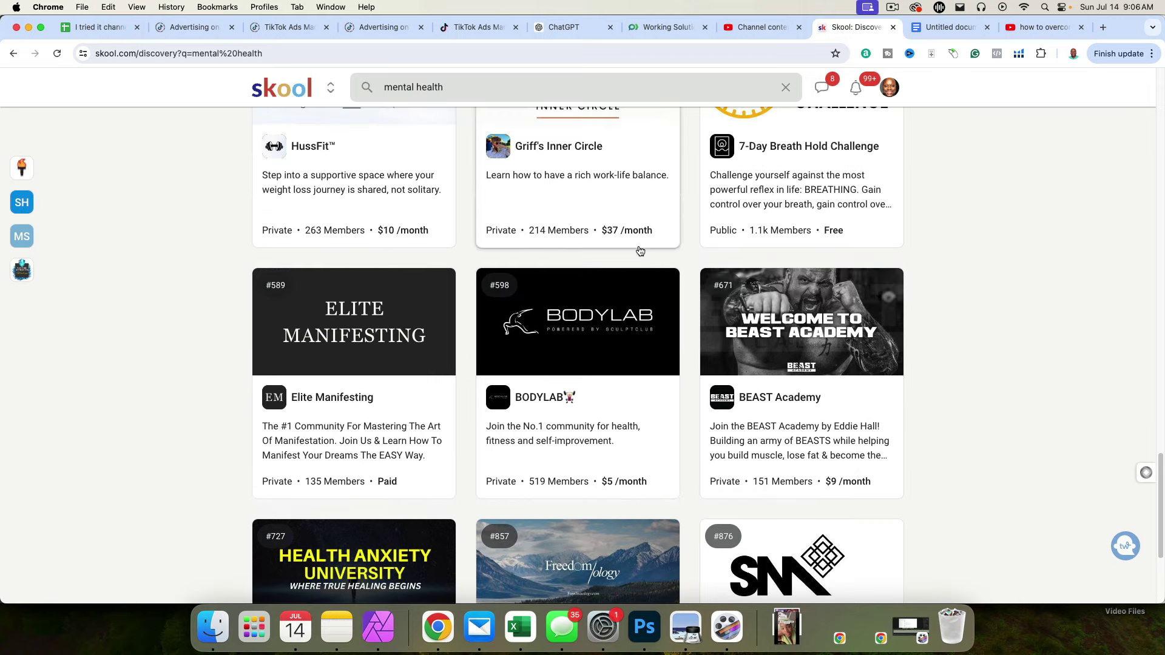
pyautogui.scroll(3, 580, 310)
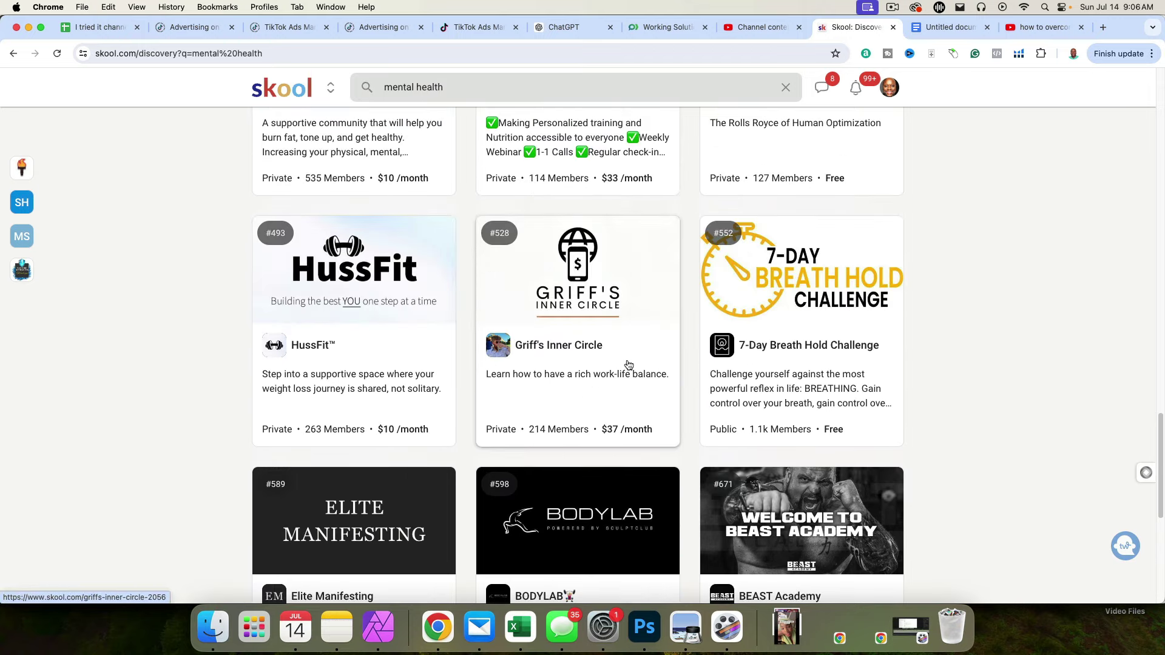
pyautogui.scroll(2, 575, 370)
pyautogui.scroll(2, 575, 370)
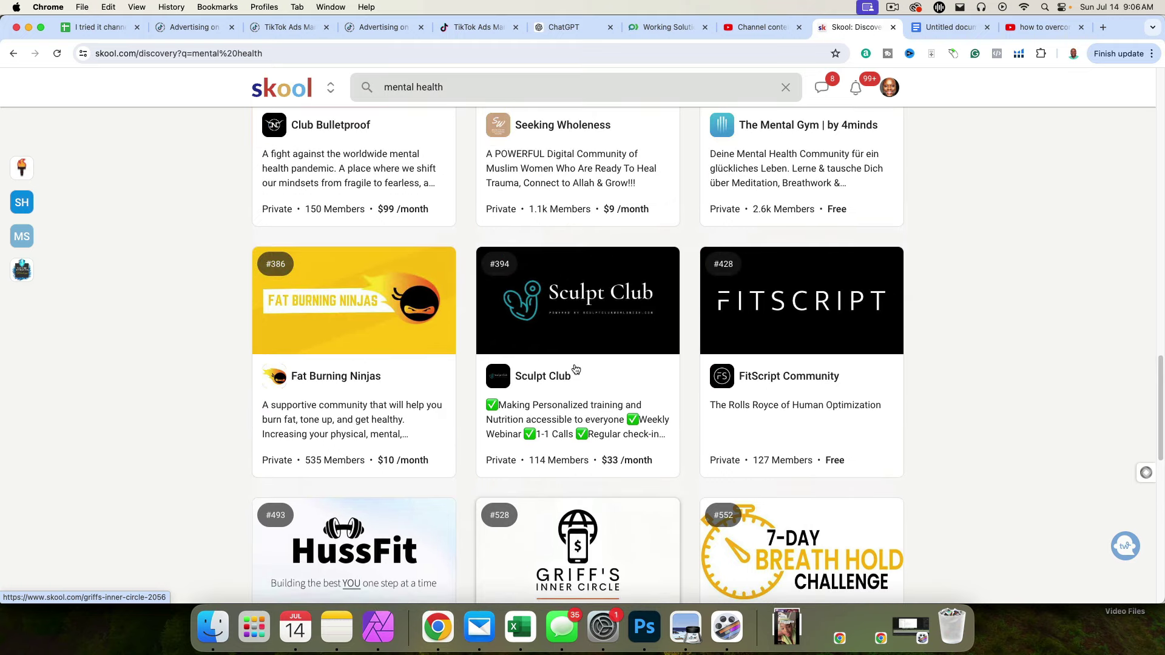
pyautogui.scroll(3, 789, 351)
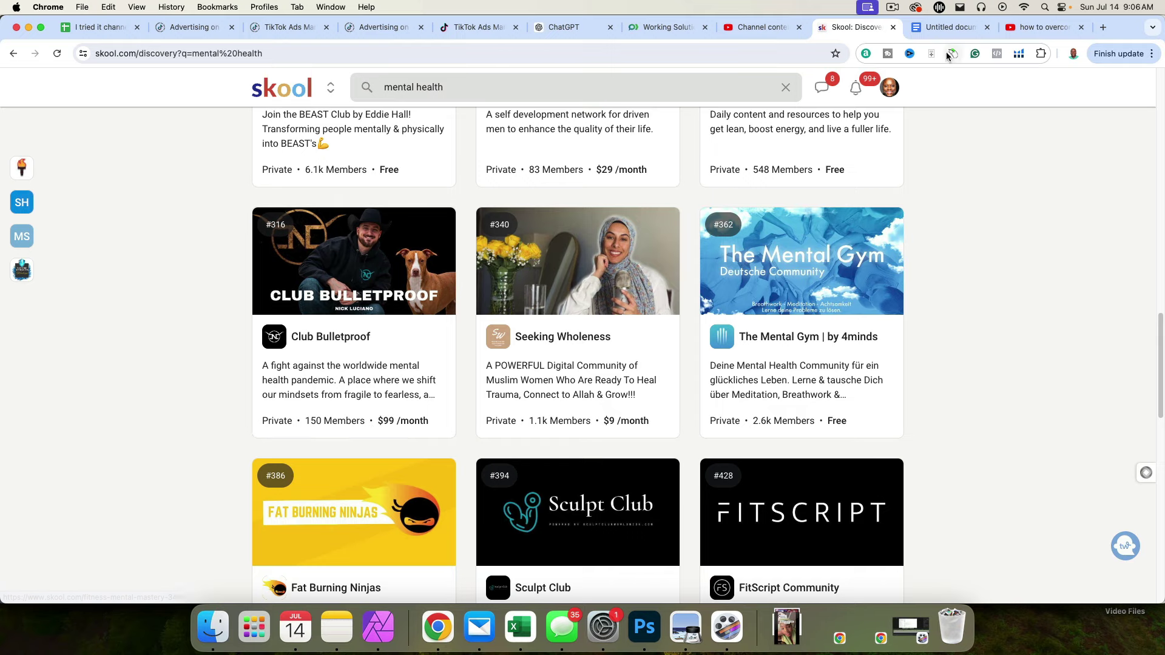
pyautogui.click(951, 32)
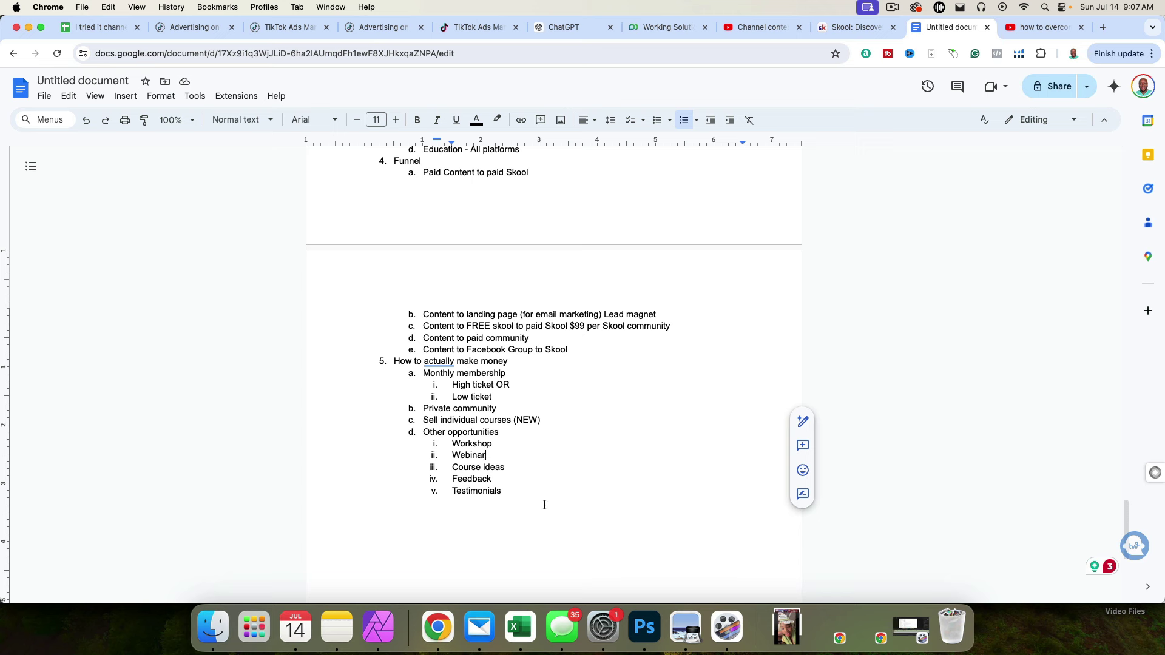
pyautogui.moveTo(423, 409); pyautogui.dragTo(499, 409)
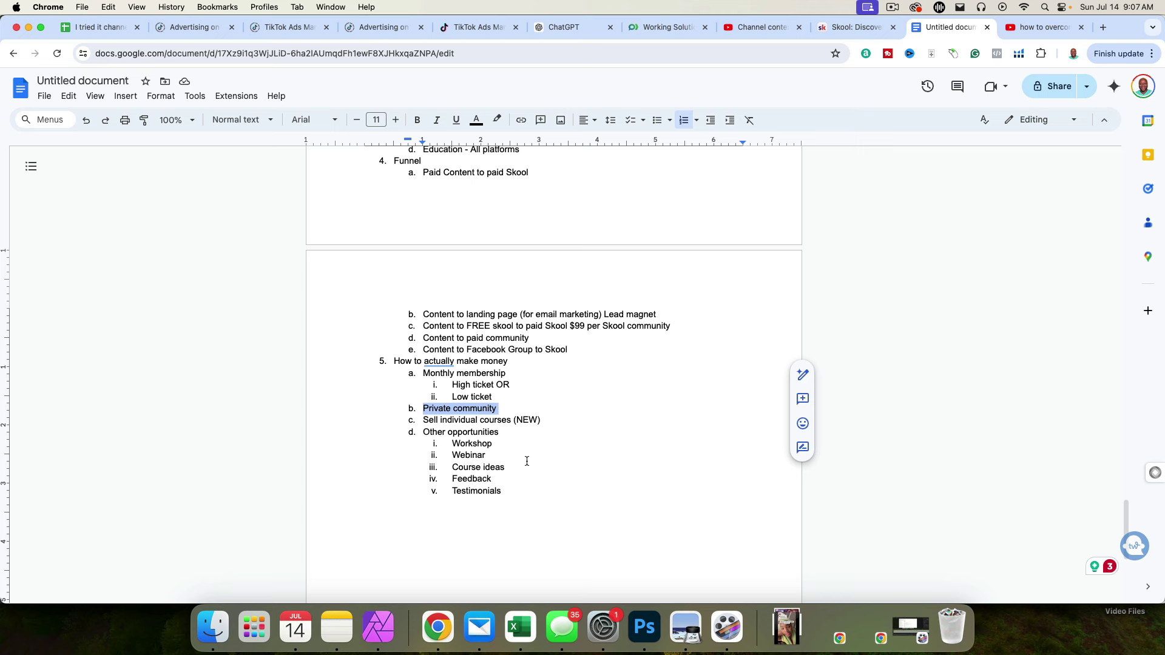
pyautogui.click(549, 399)
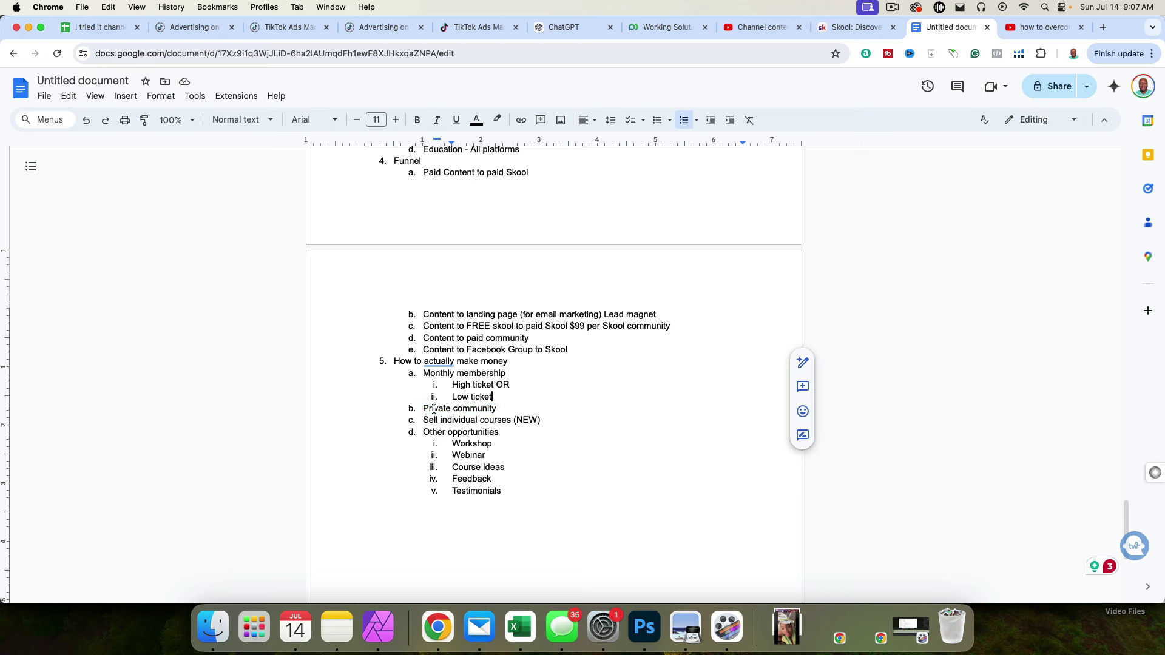
pyautogui.moveTo(424, 408); pyautogui.dragTo(540, 408)
pyautogui.click(571, 455)
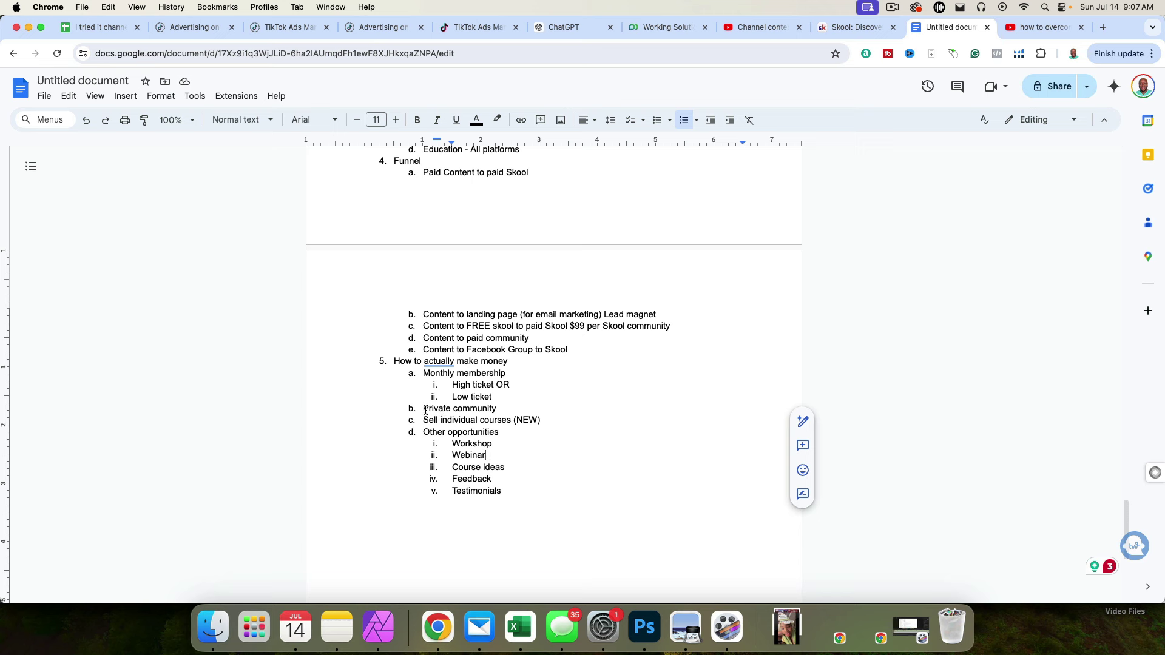
pyautogui.moveTo(423, 409); pyautogui.dragTo(625, 424)
pyautogui.doubleClick(557, 456)
pyautogui.moveTo(422, 420); pyautogui.dragTo(548, 420)
pyautogui.click(486, 433)
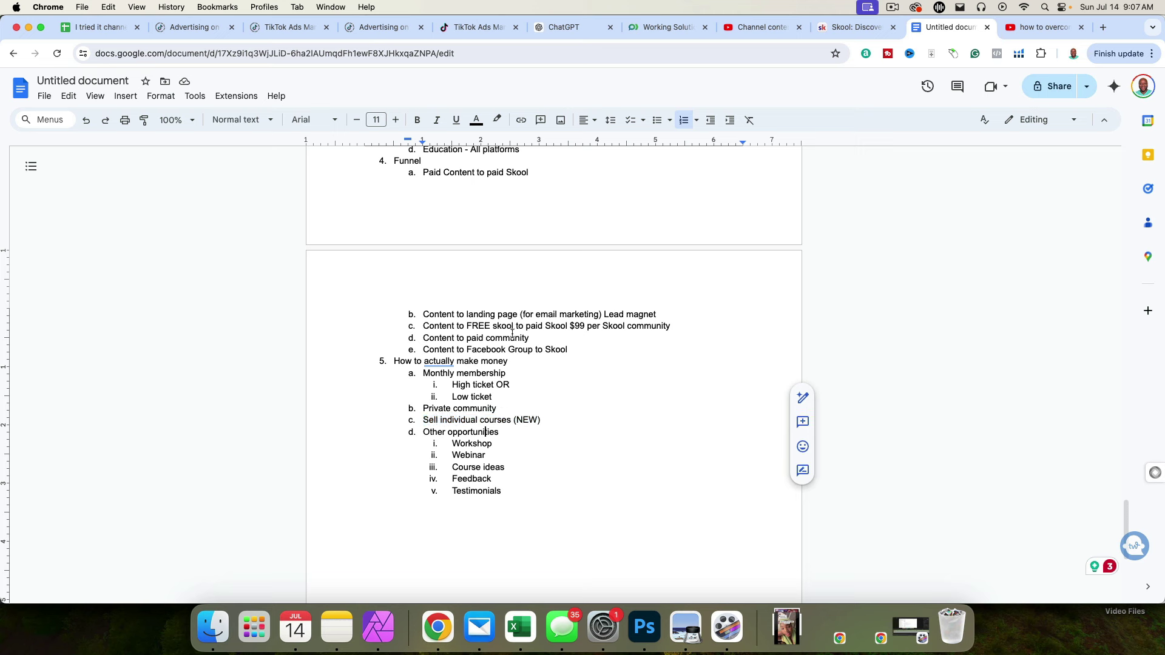
pyautogui.moveTo(466, 328); pyautogui.dragTo(515, 327)
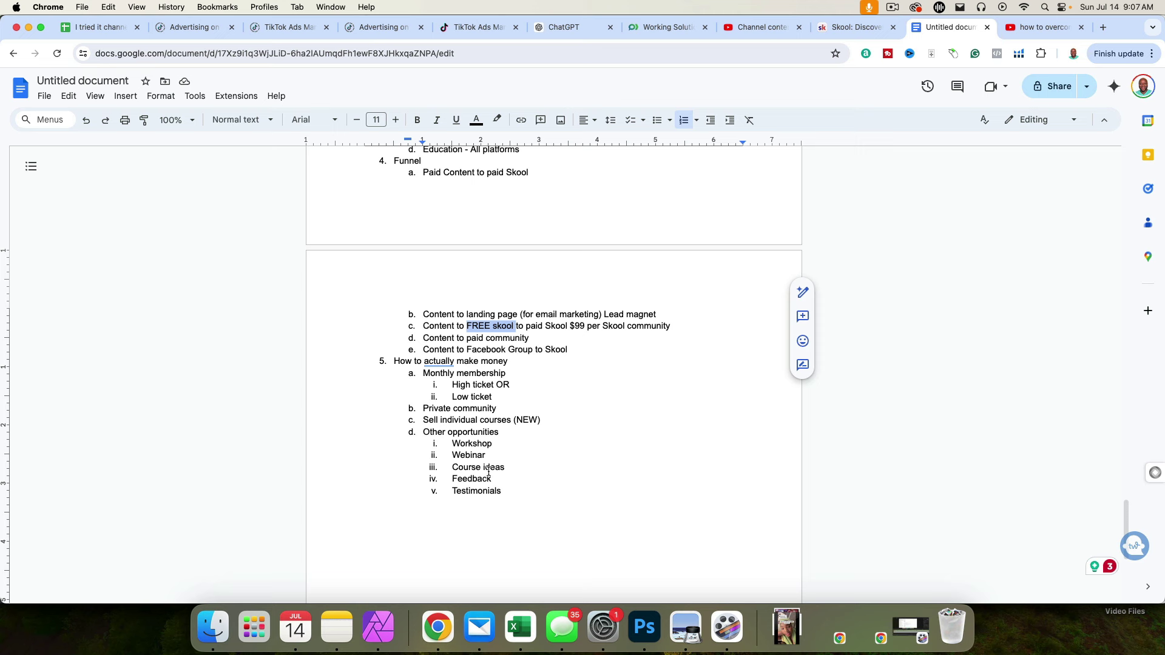
pyautogui.click(471, 491)
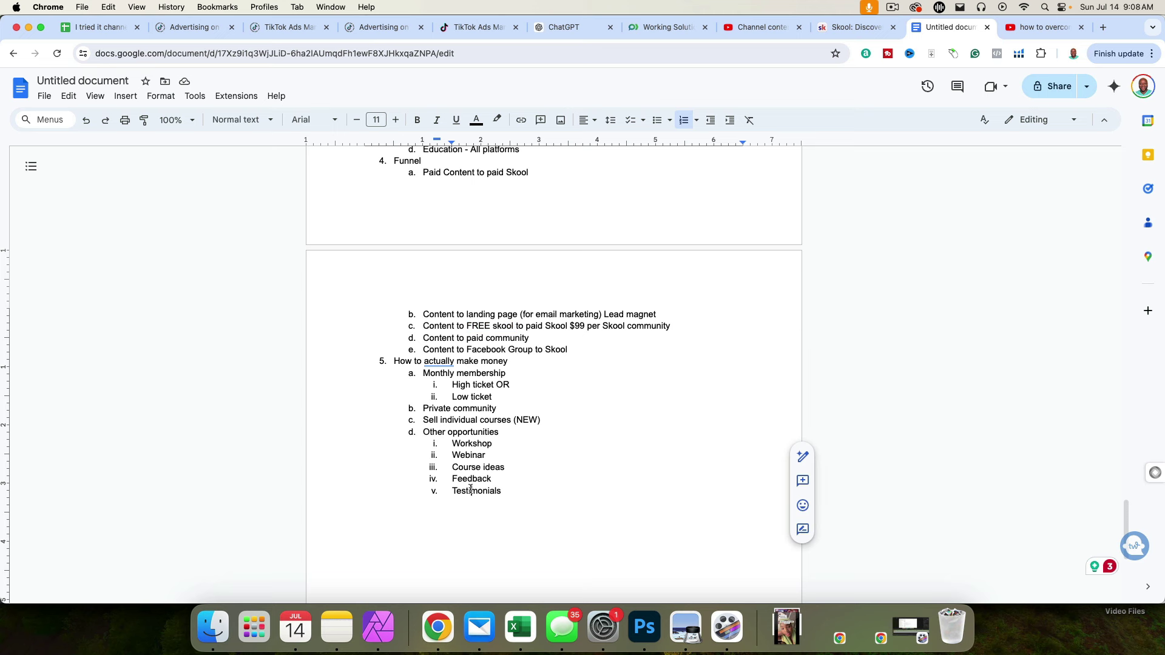
pyautogui.doubleClick(471, 491)
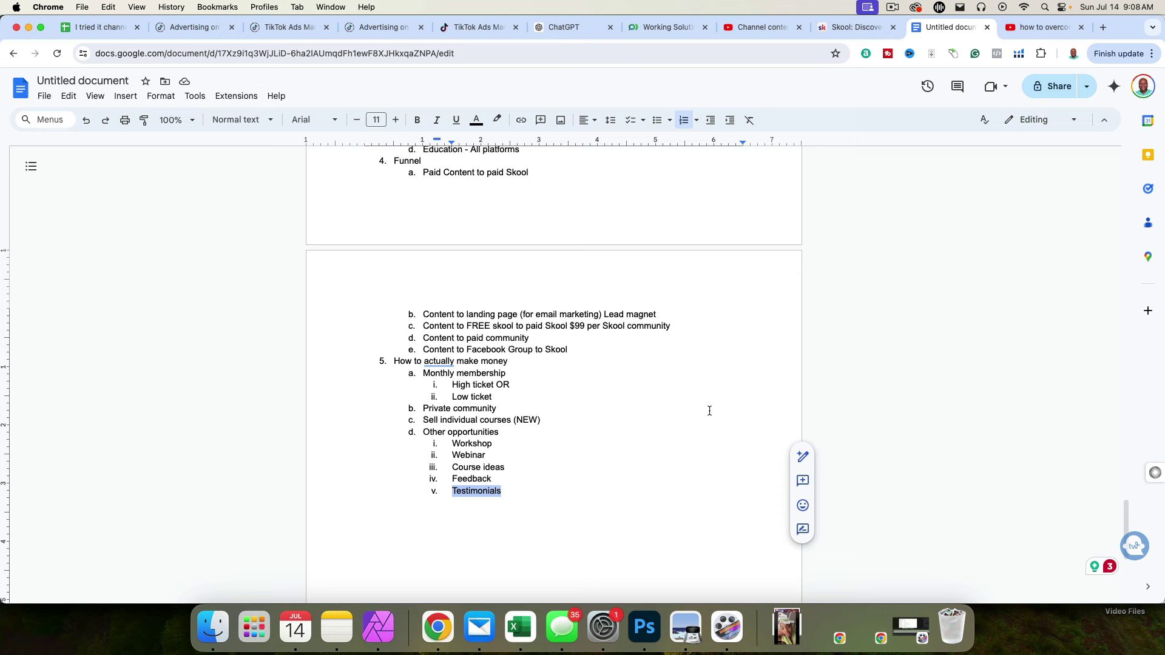
pyautogui.scroll(10, 698, 409)
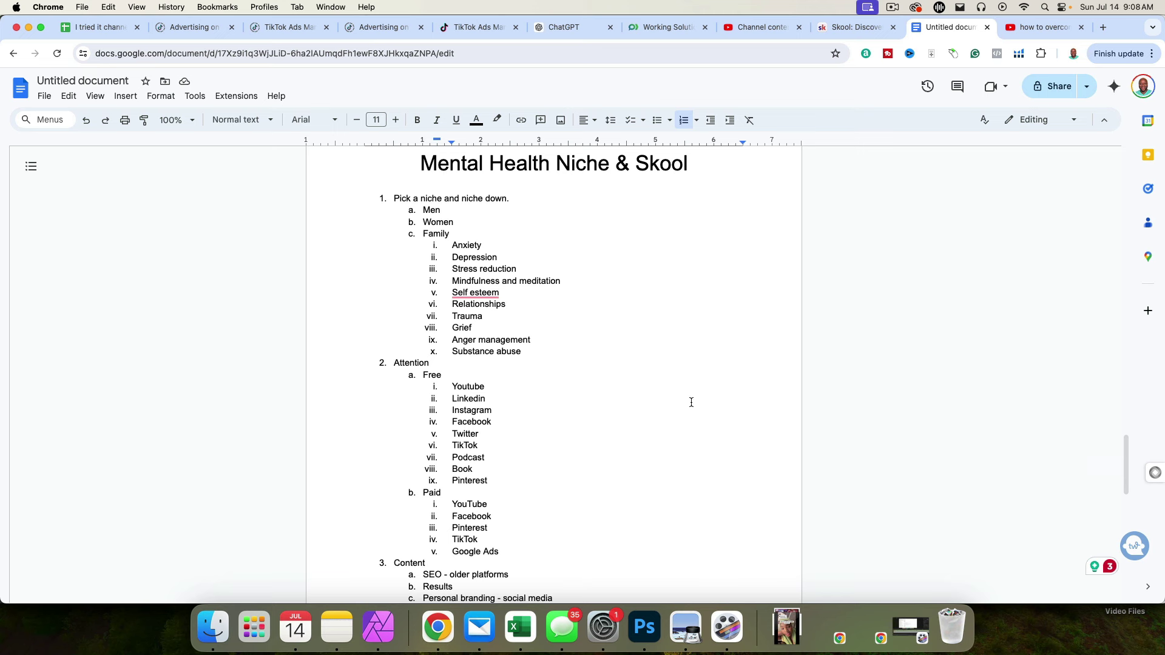
pyautogui.scroll(5, 698, 403)
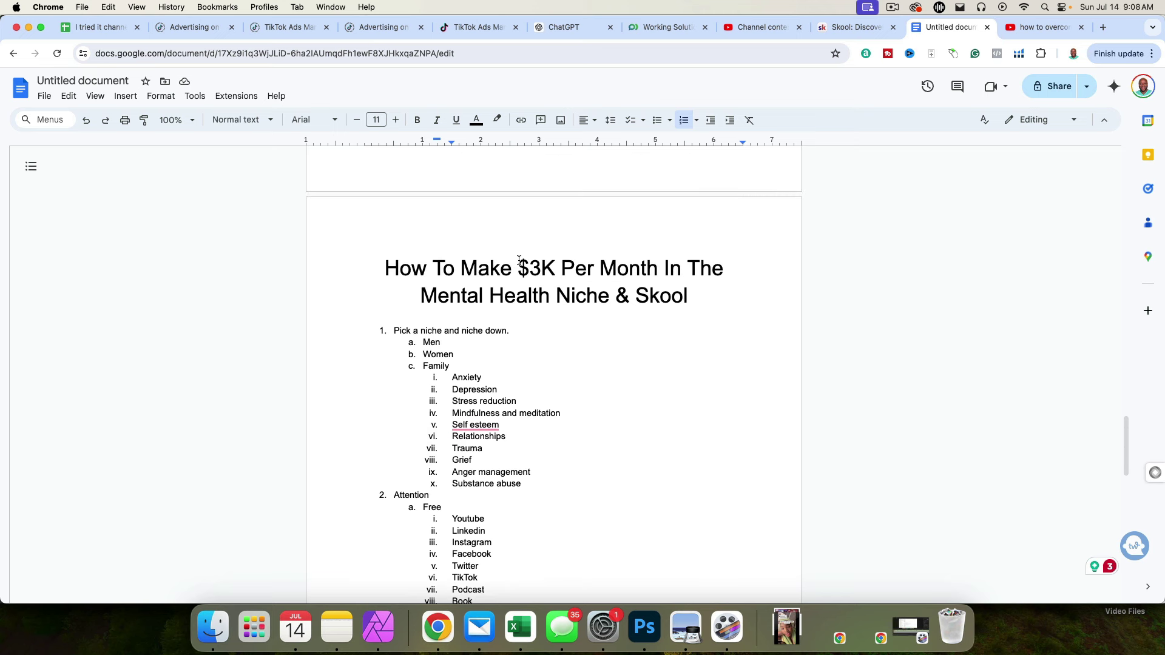
pyautogui.moveTo(519, 267); pyautogui.dragTo(701, 270)
pyautogui.moveTo(425, 297); pyautogui.dragTo(601, 296)
pyautogui.click(642, 378)
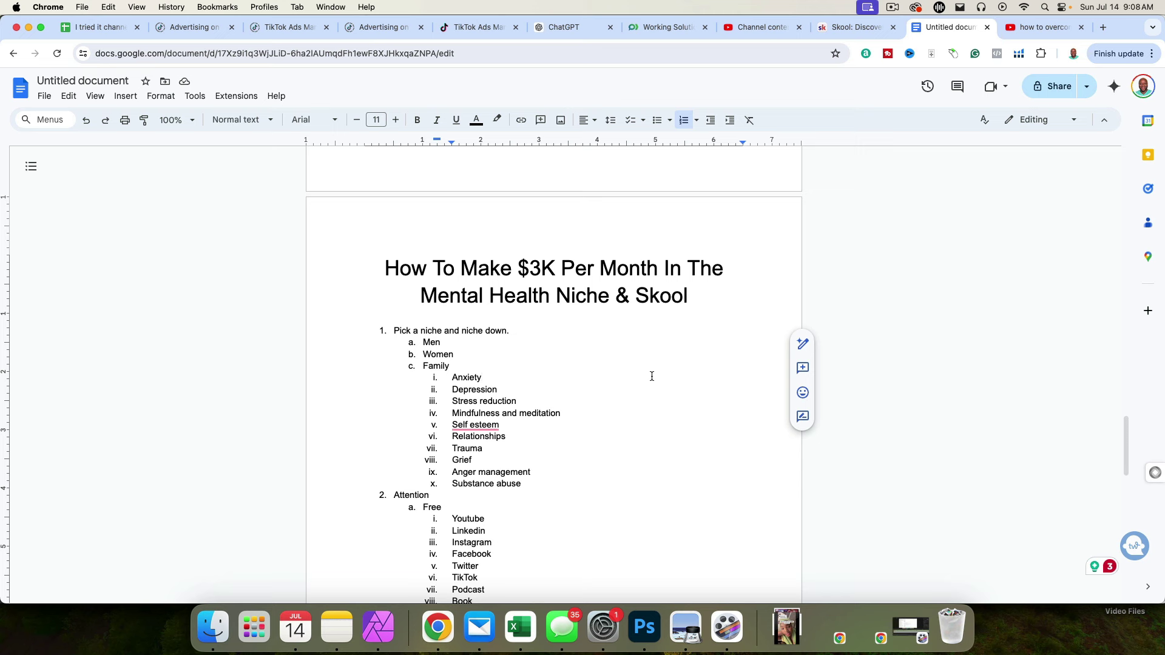
pyautogui.click(745, 359)
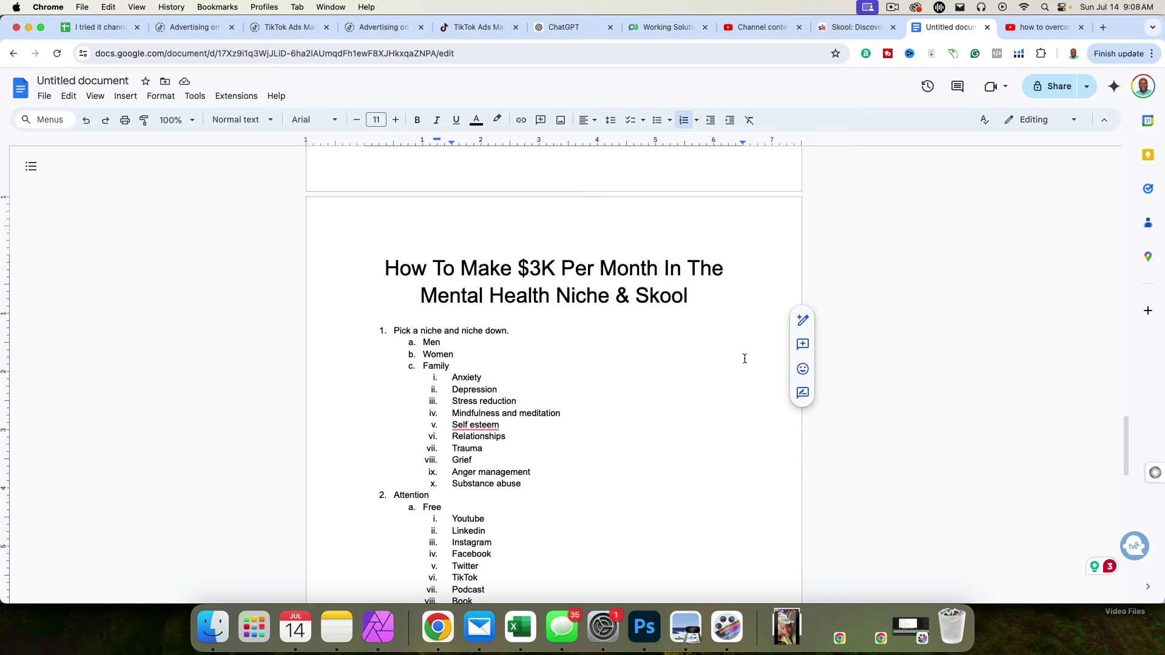
pyautogui.click(517, 377)
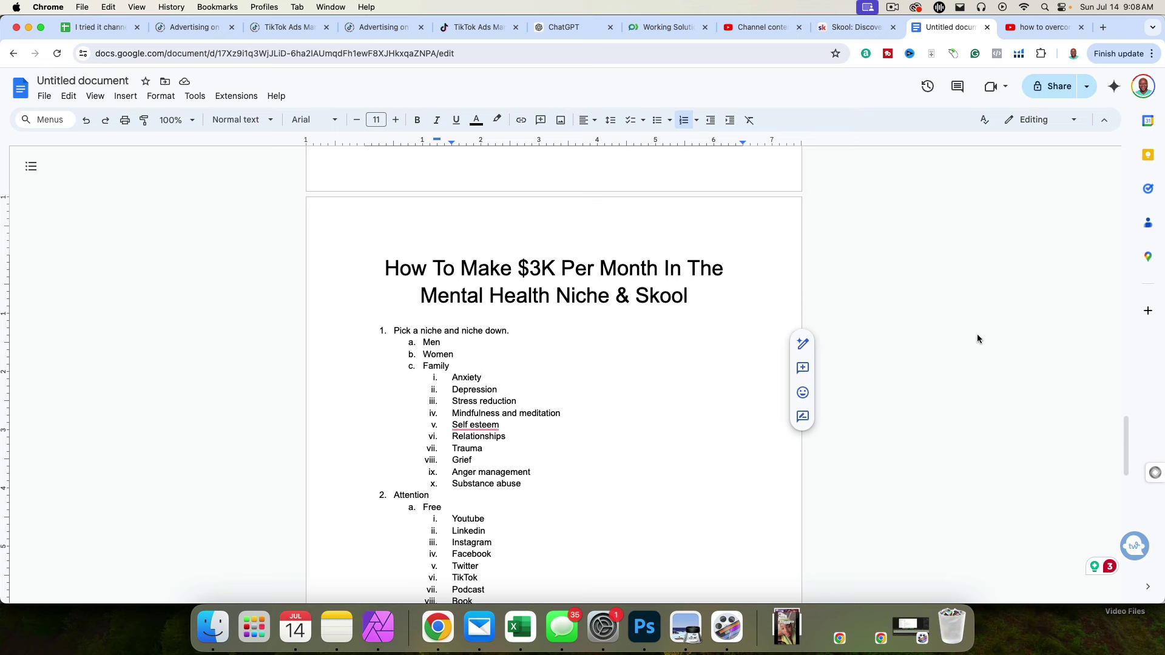